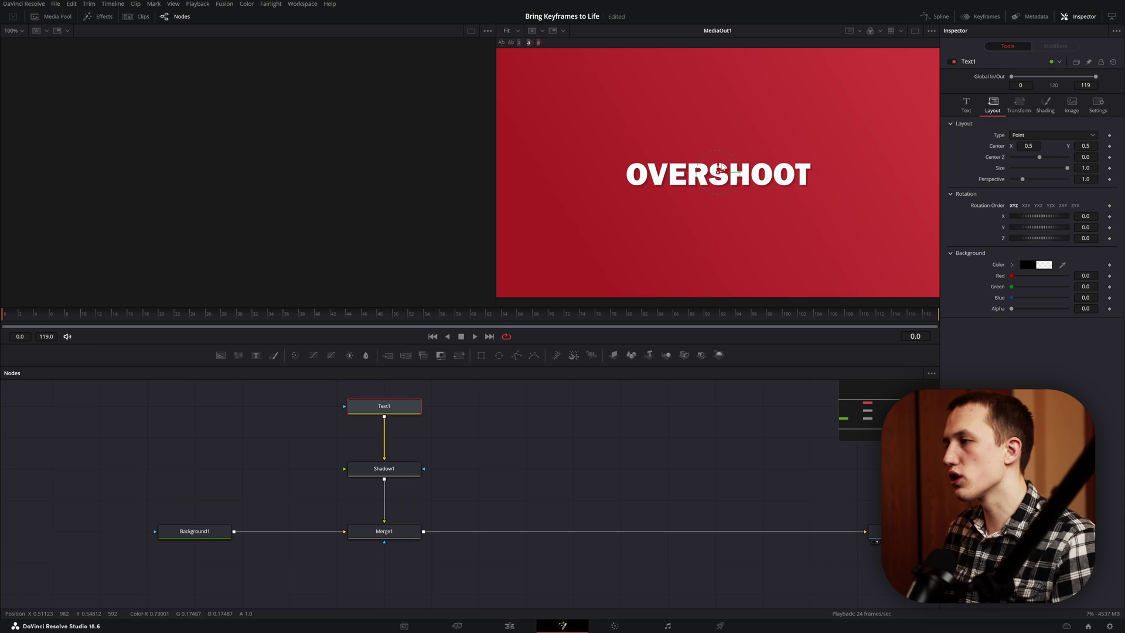
Step: Keyframe the OVERSHOOT text rising from below the frame to Center Y 0.5 at frame 70, and flatten its displacement curve
drag(721, 167, 718, 302)
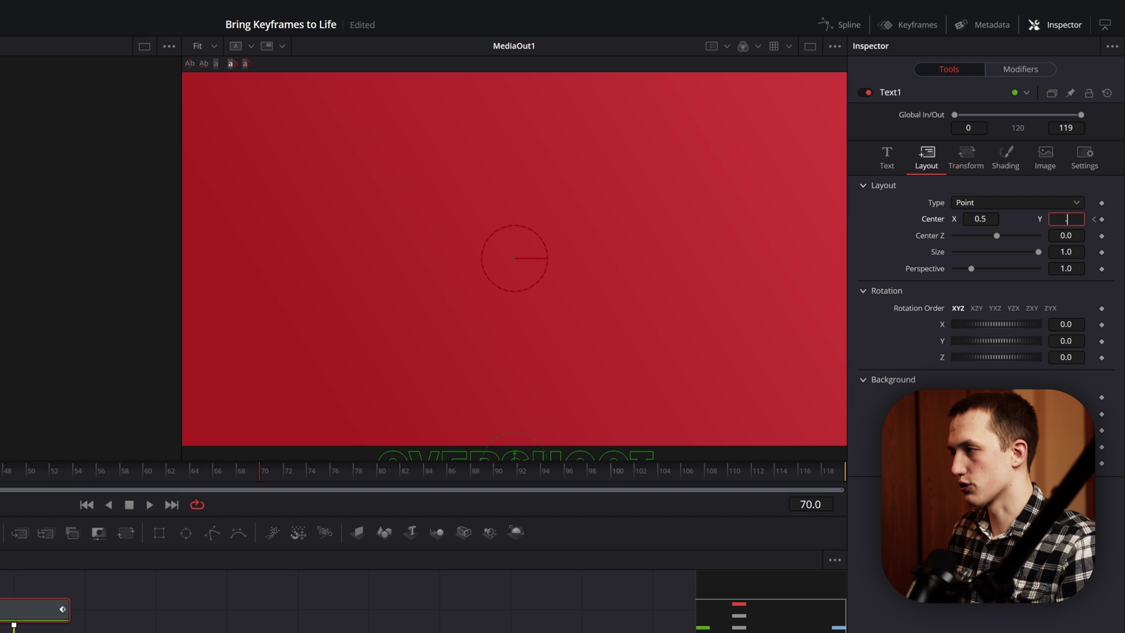
key(Return)
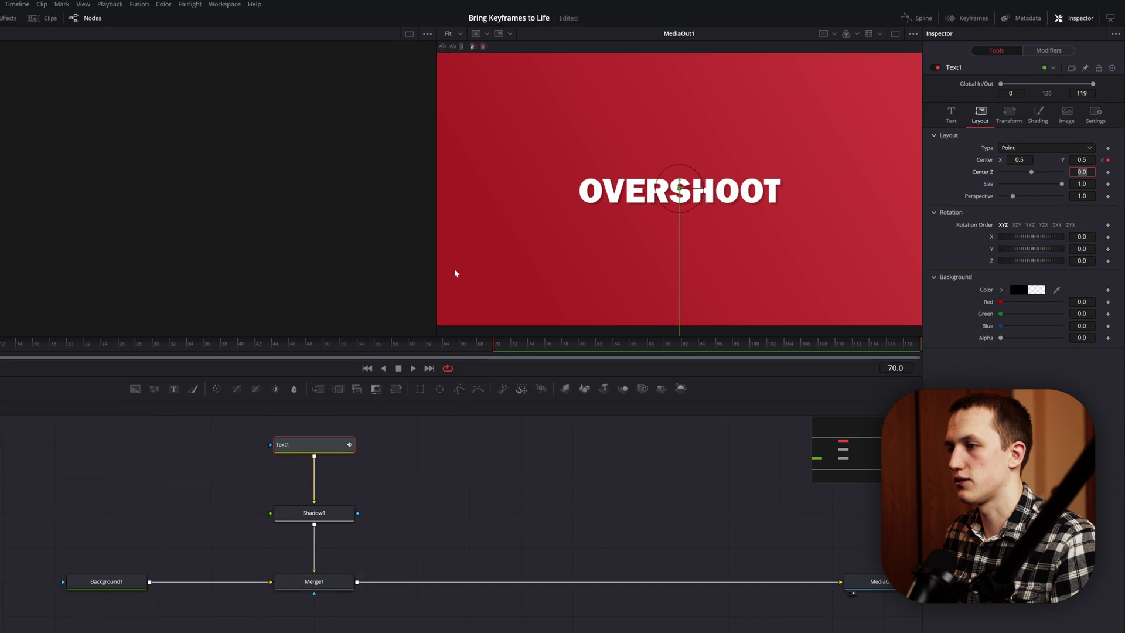
click(938, 18)
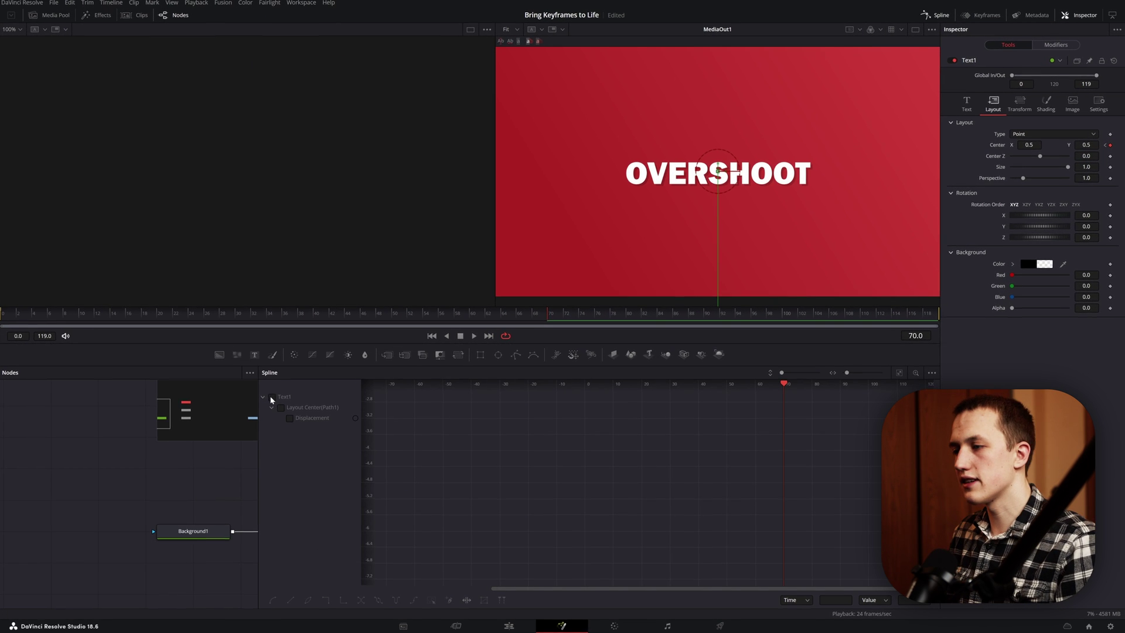
click(274, 397)
drag(827, 437, 440, 562)
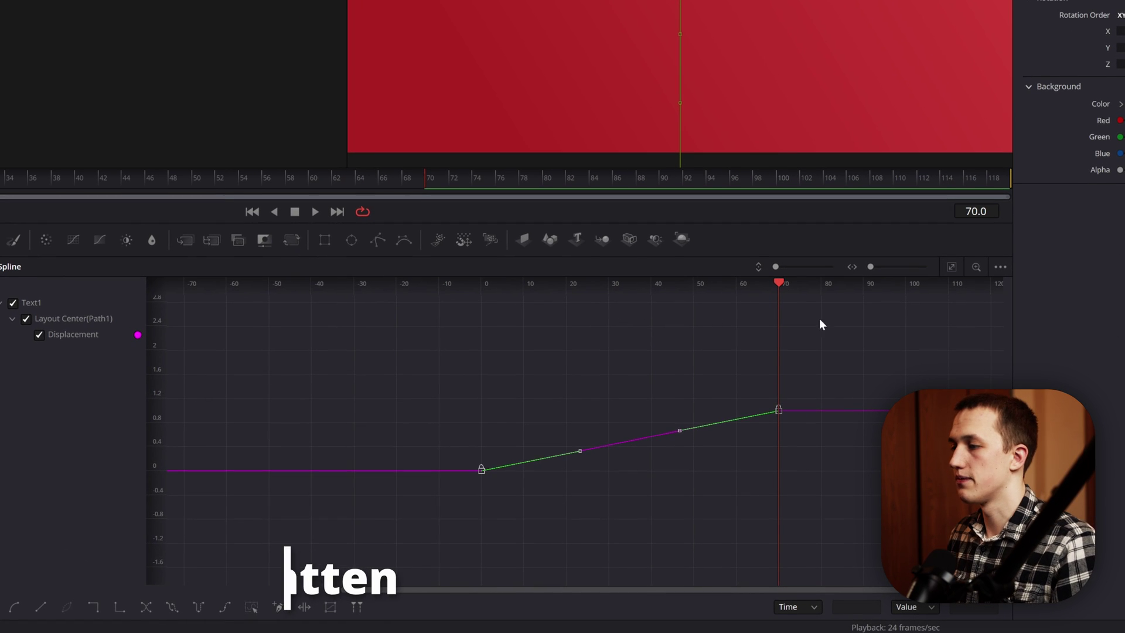
key(f)
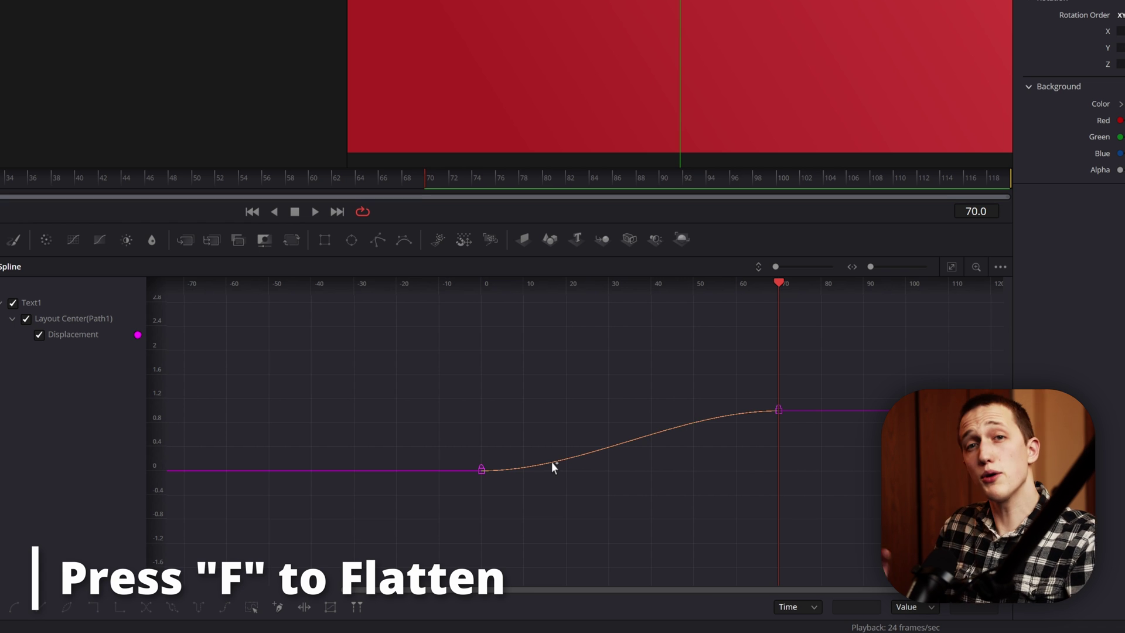
Step: Add a displacement curve point near frame 23, raise it to about 1.6 so the motion overshoots, and smooth the curve
click(547, 425)
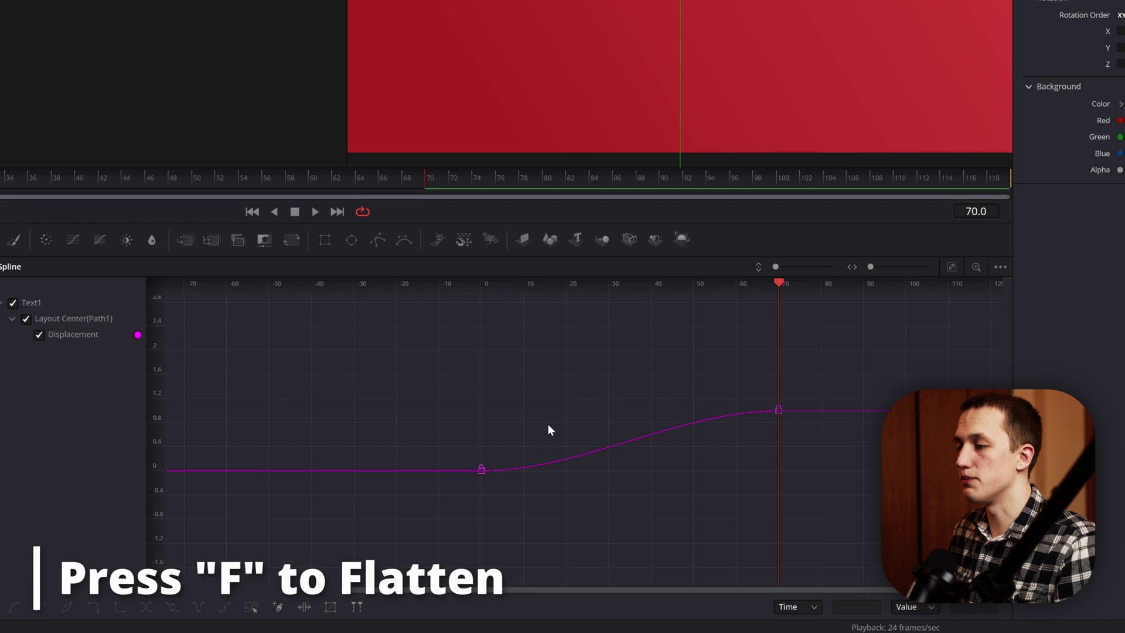
click(575, 457)
drag(576, 458, 577, 378)
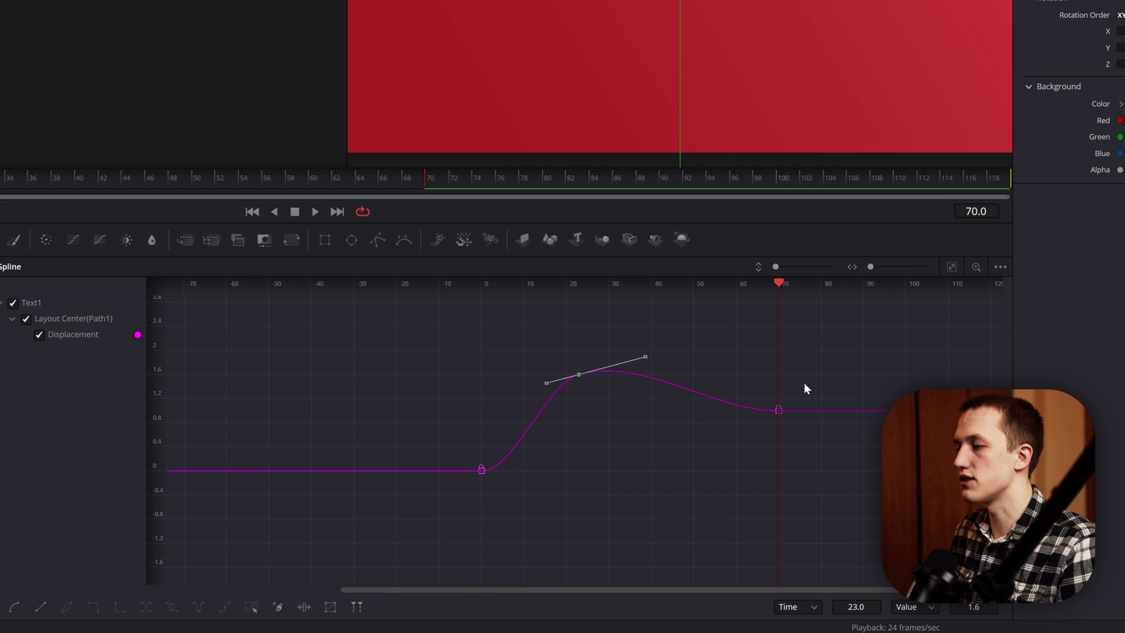
drag(300, 575, 298, 571)
key(s)
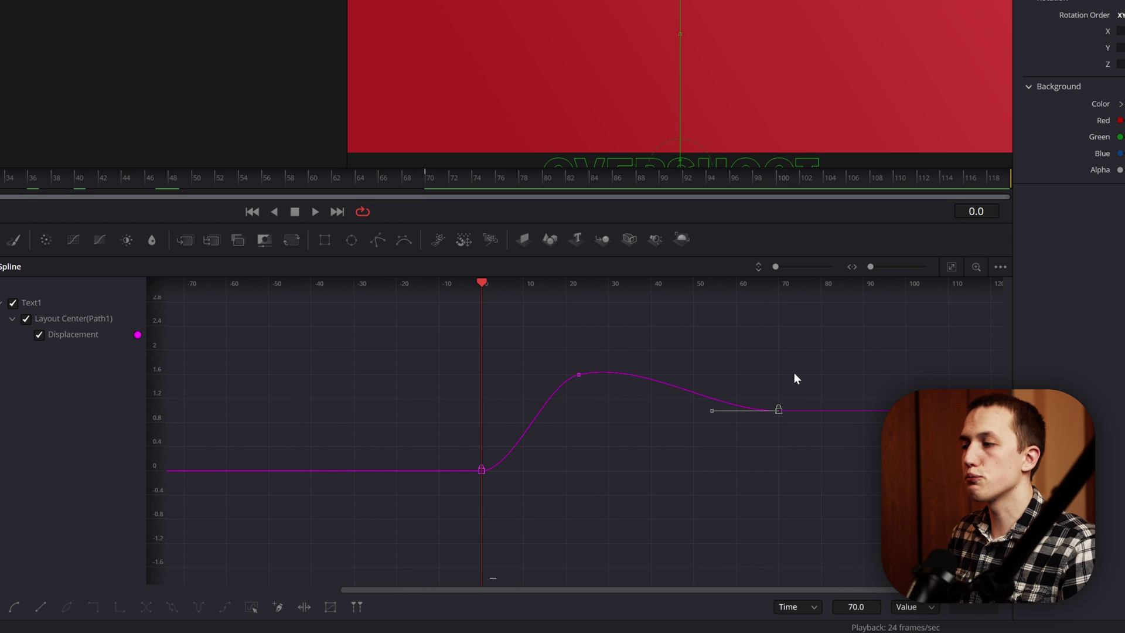
Step: Strengthen the easing of the displacement curve by setting Ease In to 65.2
key(t)
click(842, 301)
drag(863, 287, 885, 285)
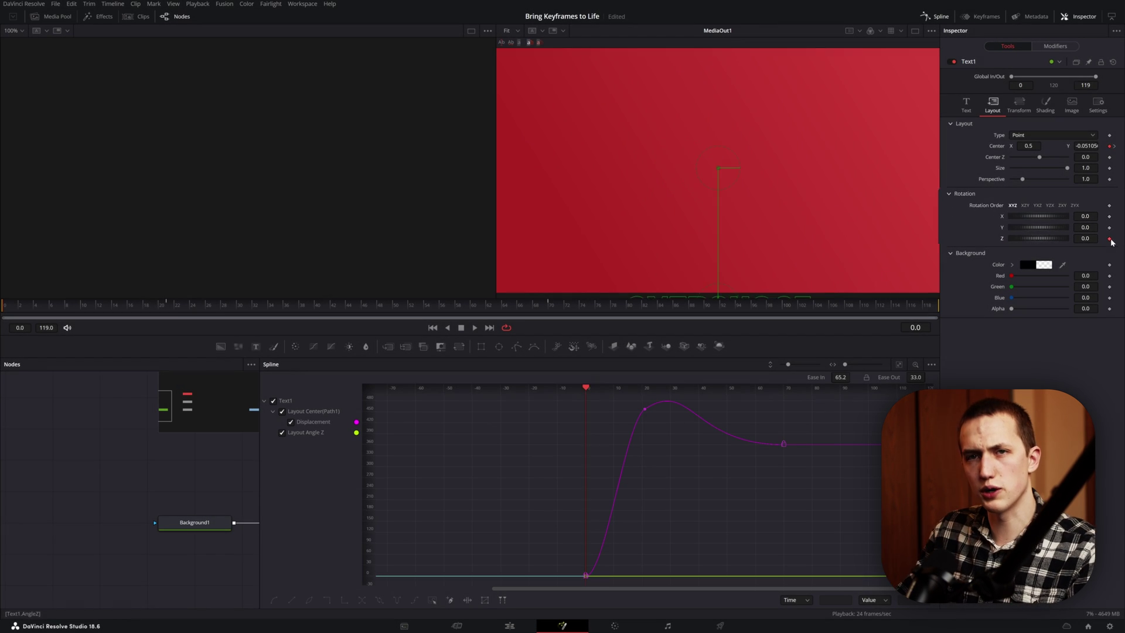
Step: Keyframe the text's Z rotation at frame 70, tilt the text at frame 21, and flatten the rotation keyframes
drag(268, 307, 555, 317)
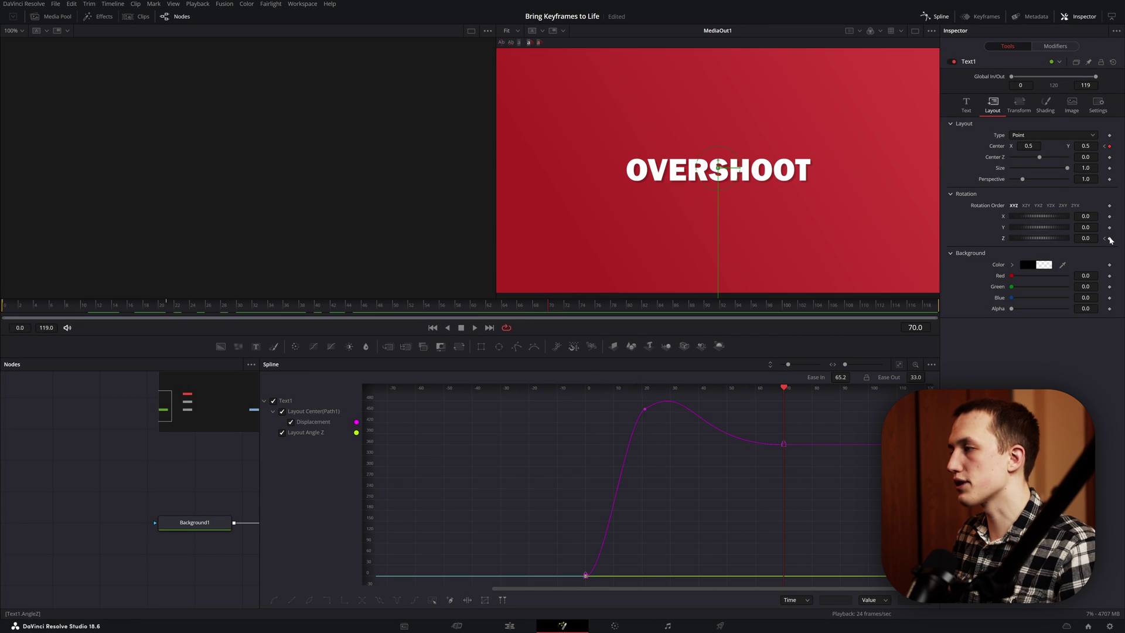
drag(441, 317, 170, 316)
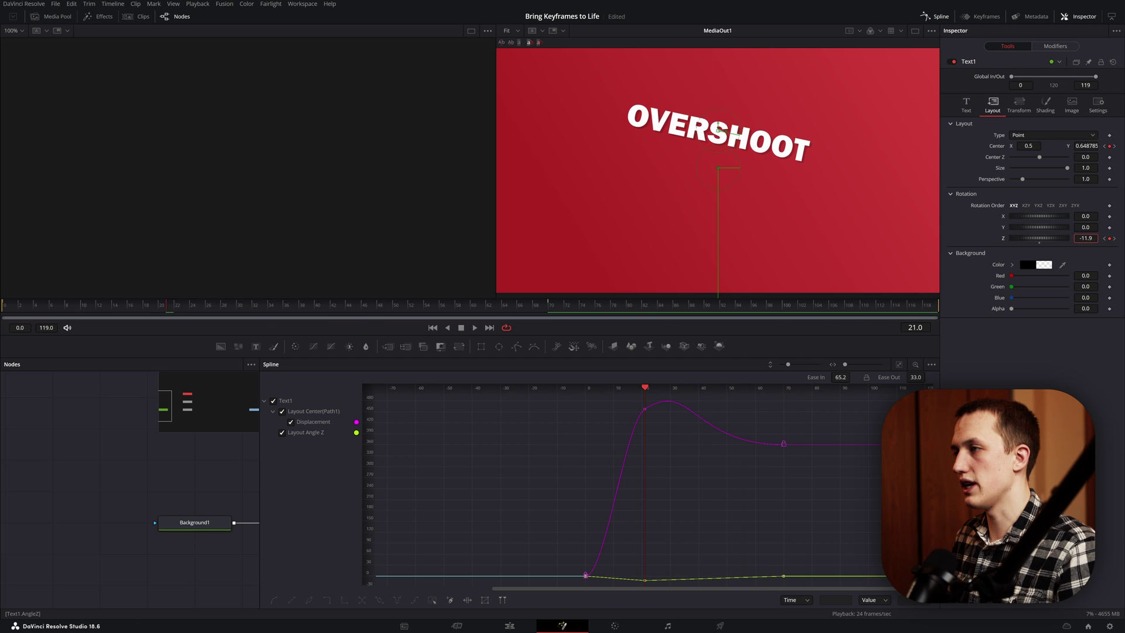
drag(869, 464, 561, 537)
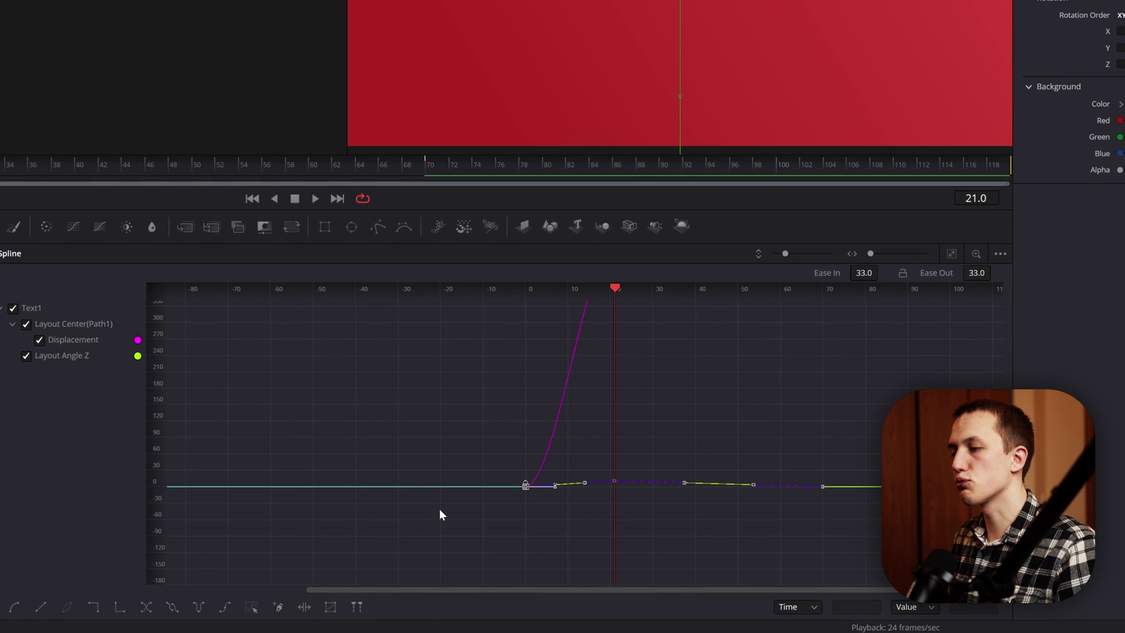
key(f)
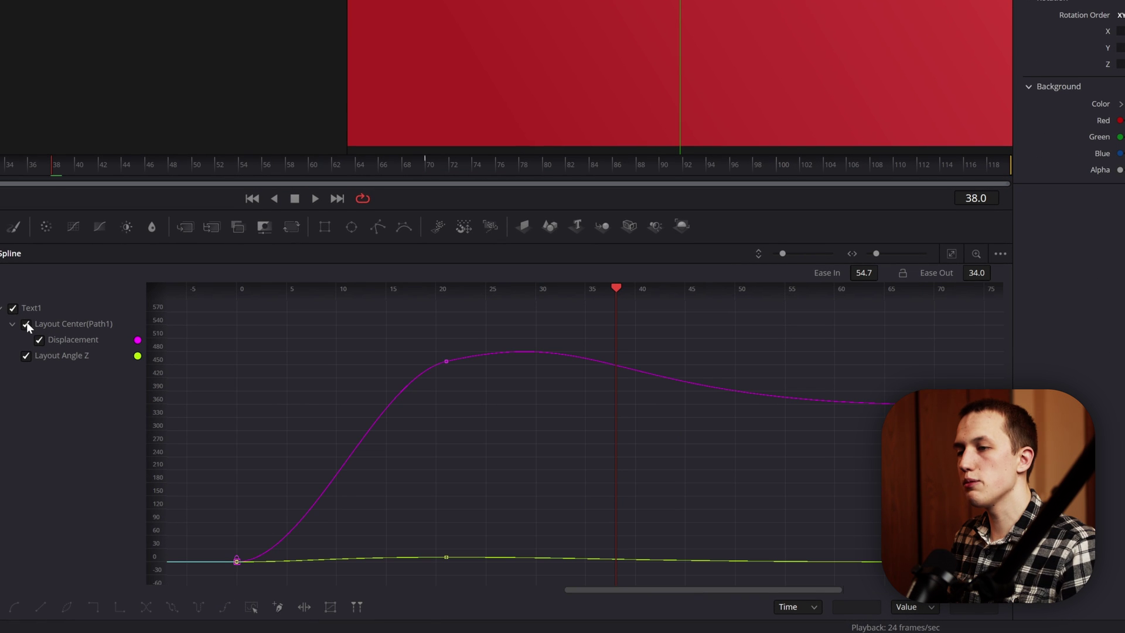
Step: Isolate the Layout Angle Z curve, adjust the Ease In and Ease Out of its keyframes, and play the animation
click(26, 324)
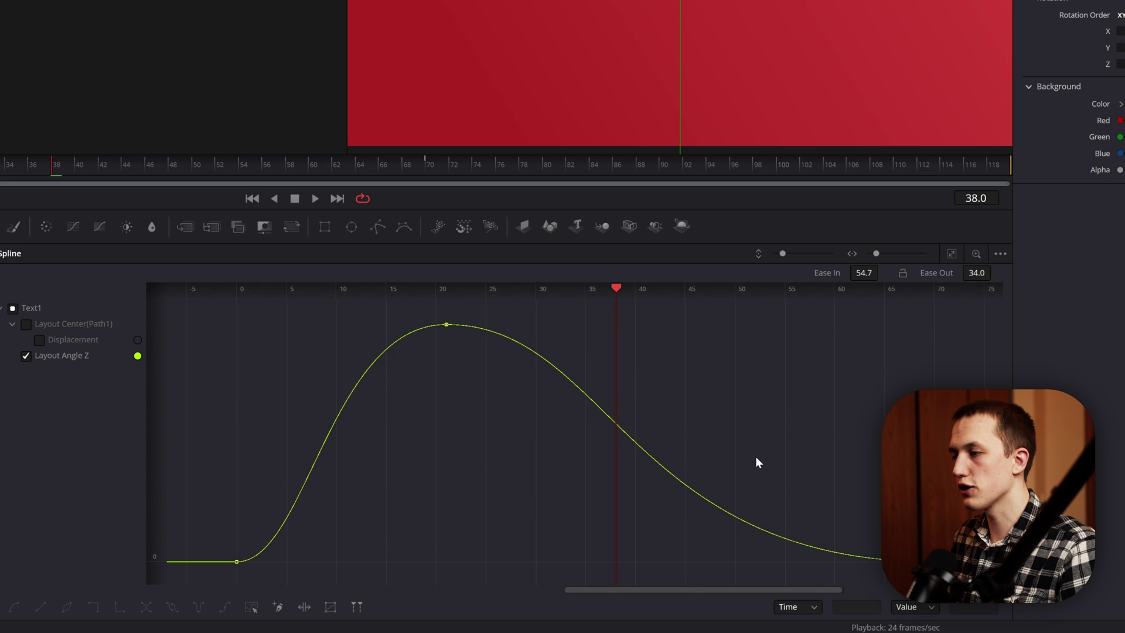
drag(863, 273, 882, 274)
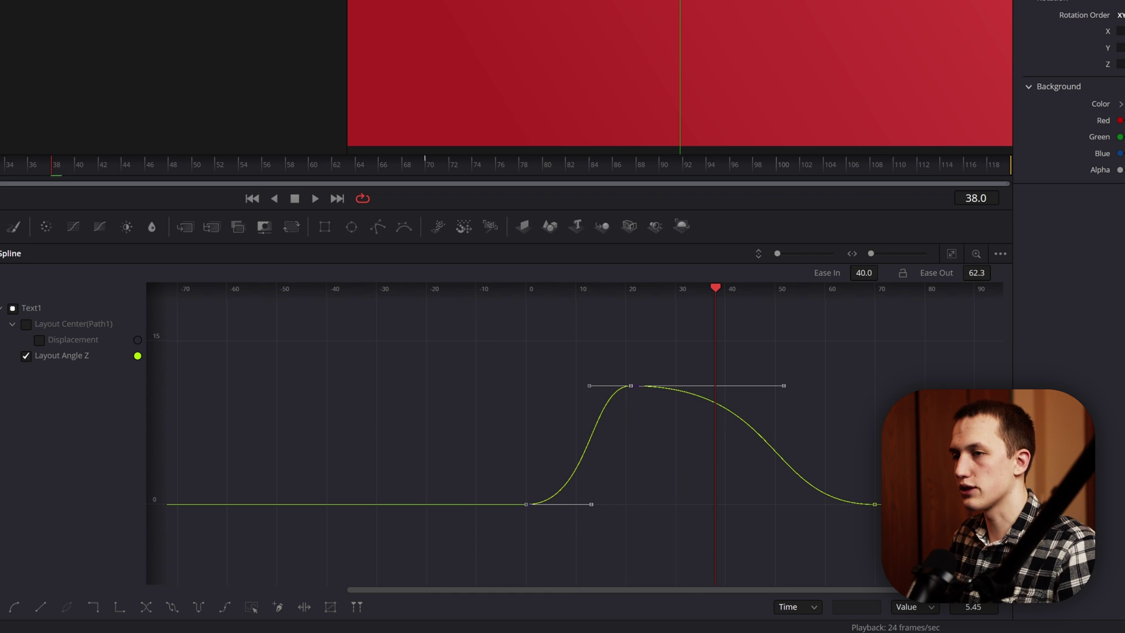
drag(630, 423, 642, 446)
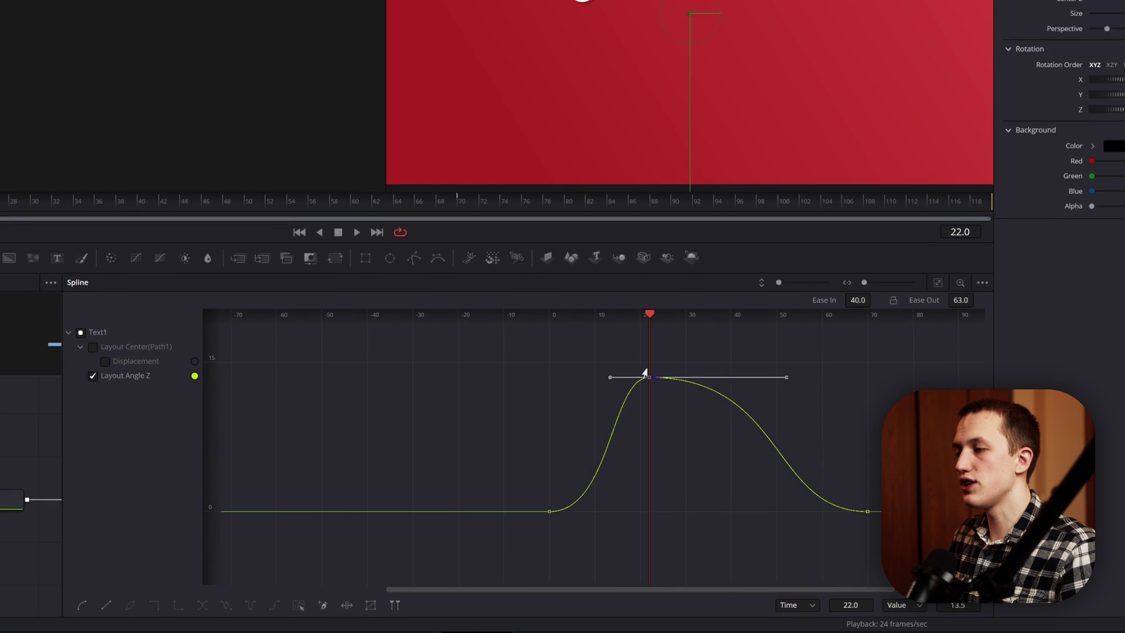
mouse_move(690, 498)
mouse_down()
mouse_move(685, 459)
mouse_move(686, 482)
mouse_up()
key(space)
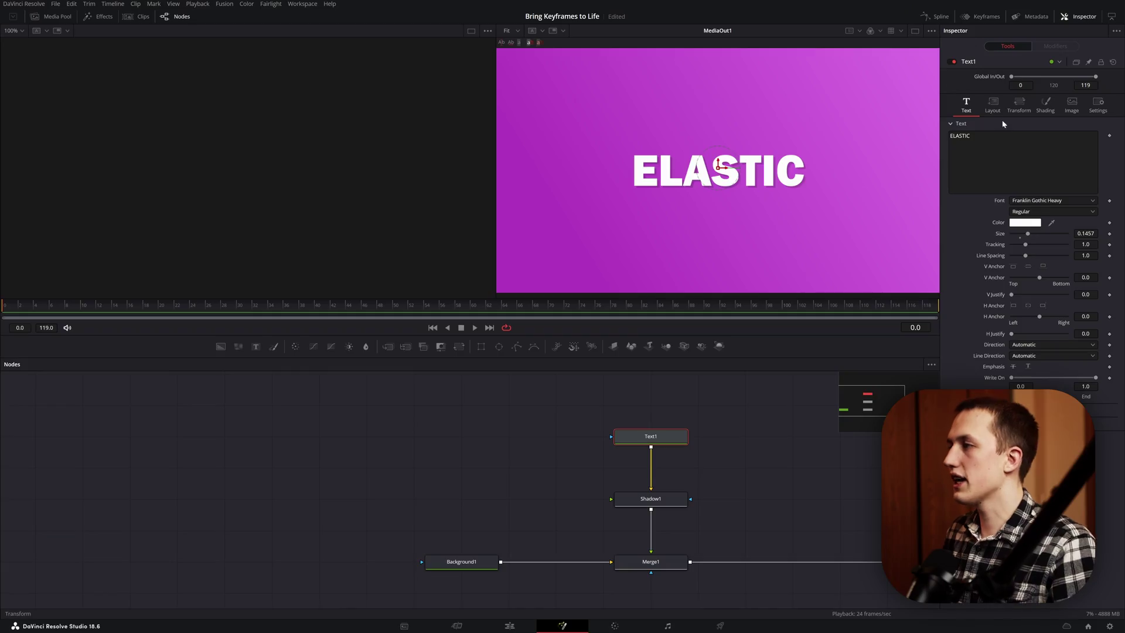
Step: Shape the ELASTIC text's Layout Size curve with keyframes alternating above and below 1.0, shrinking in strength up to frame 40
click(997, 108)
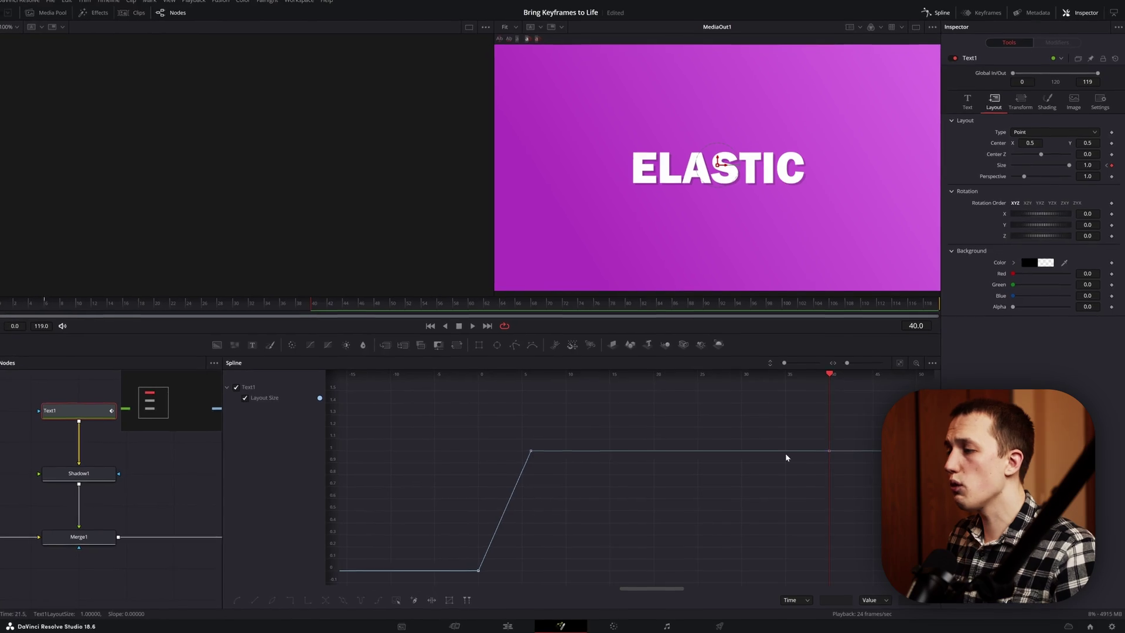
click(431, 399)
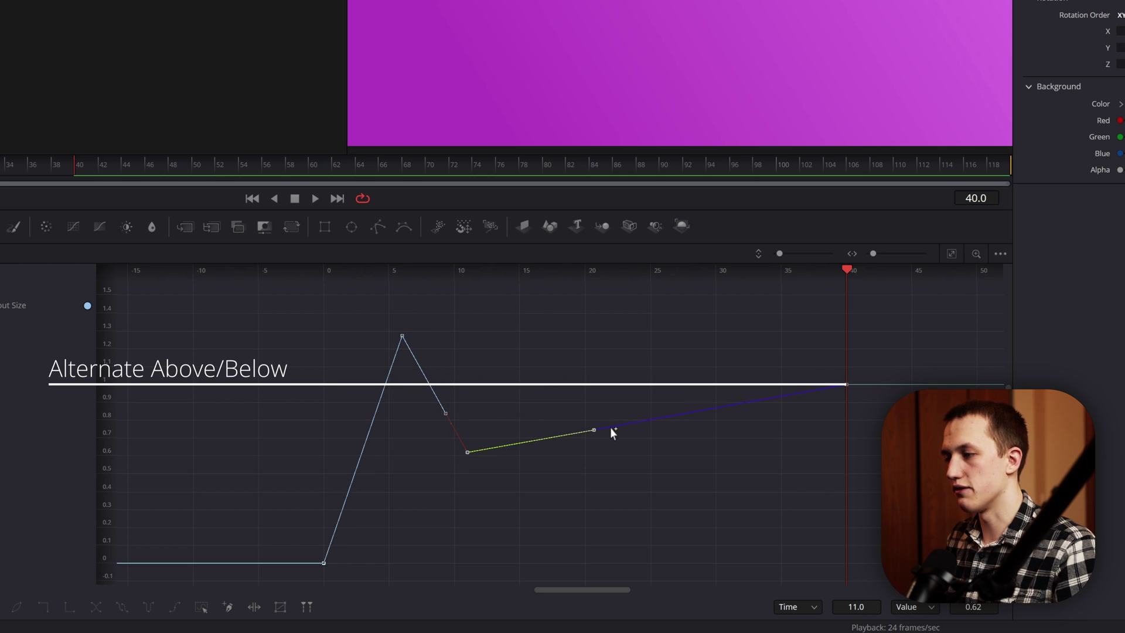
drag(610, 427, 564, 361)
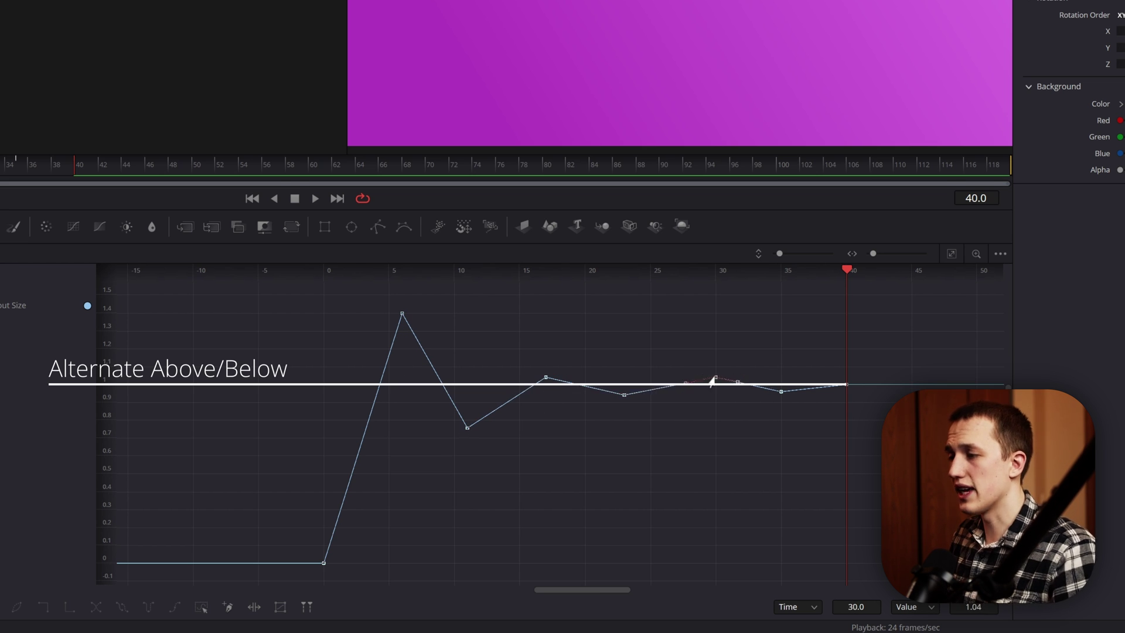
click(816, 373)
scroll(883, 370, down, 2)
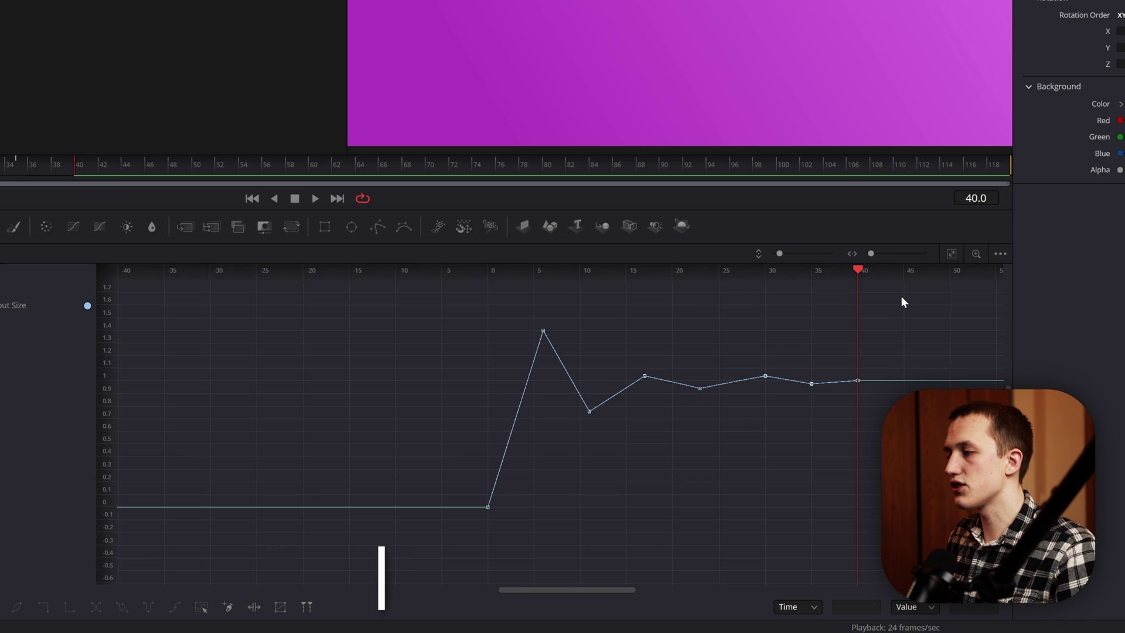
Step: Smooth all Layout Size keyframes and exaggerate the first bounces, raising the frame 6 peak and setting about 0.655 at frame 11 and 1.12 at frame 17
drag(901, 297, 339, 529)
key(s)
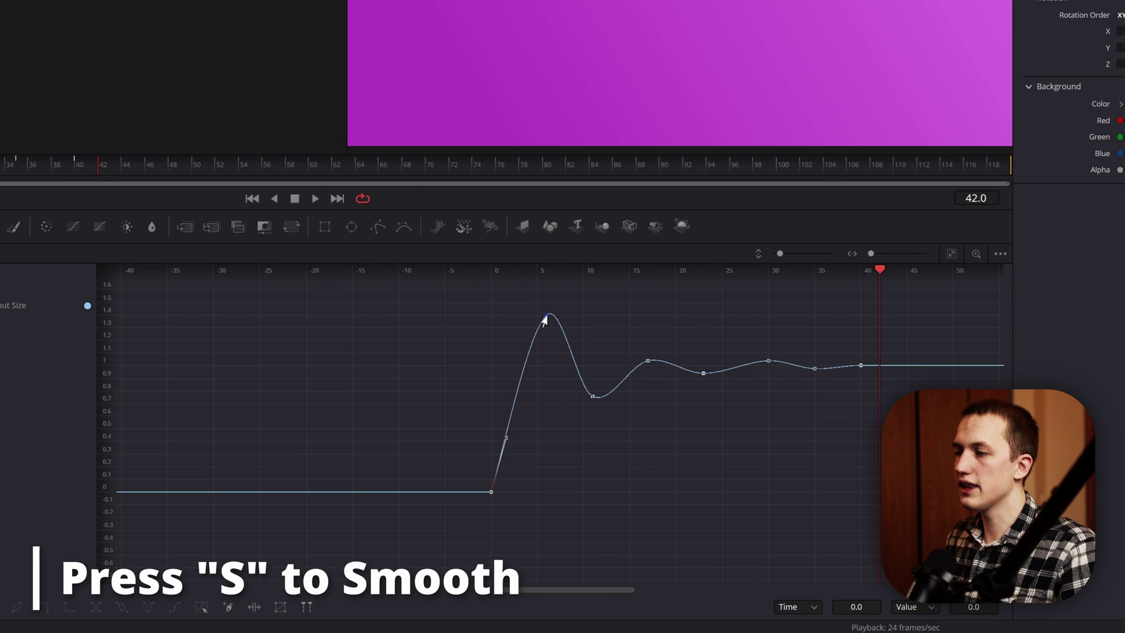
click(542, 303)
drag(540, 301, 550, 304)
drag(589, 405, 589, 414)
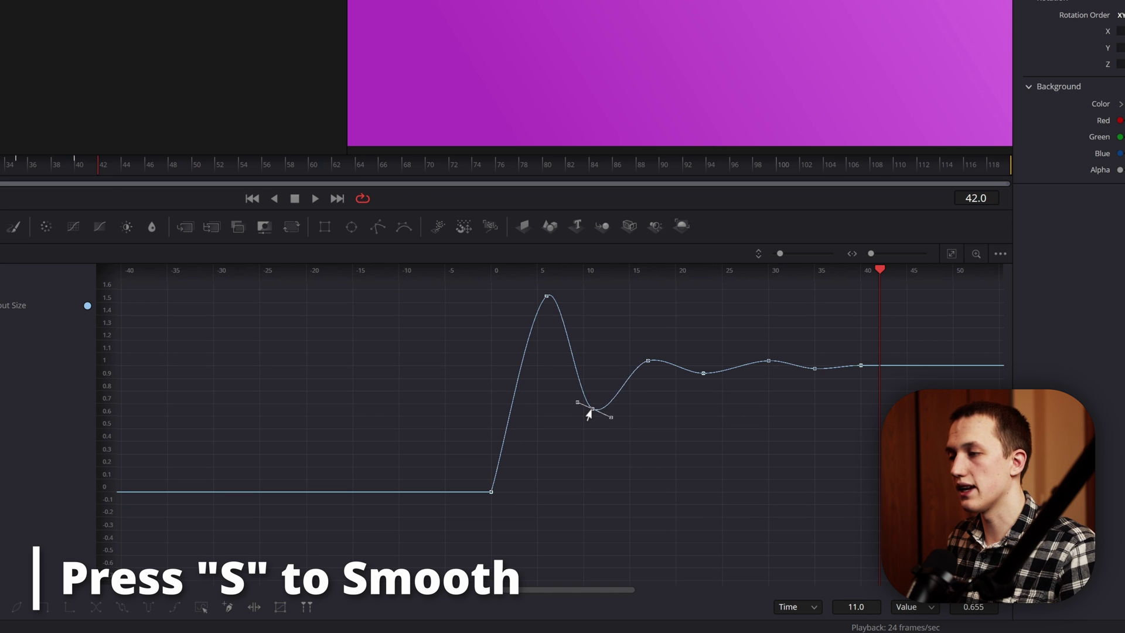
drag(648, 361, 648, 350)
scroll(690, 368, down, 1)
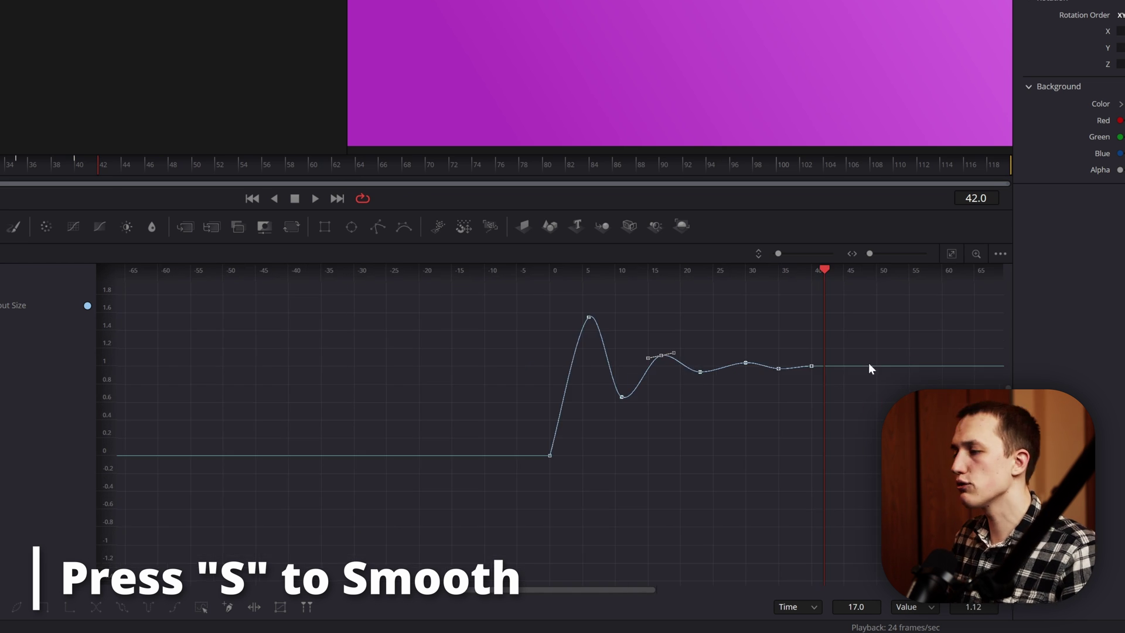
Step: Select the Layout Size keyframes and play back the elastic scaling of the text
drag(873, 418, 539, 286)
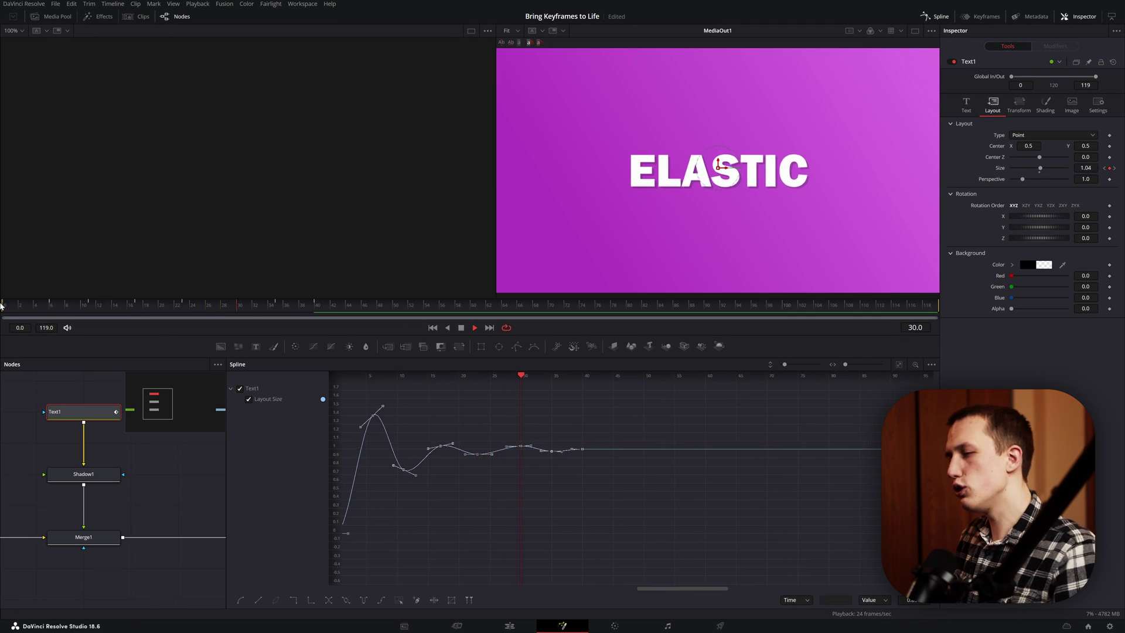
key(space)
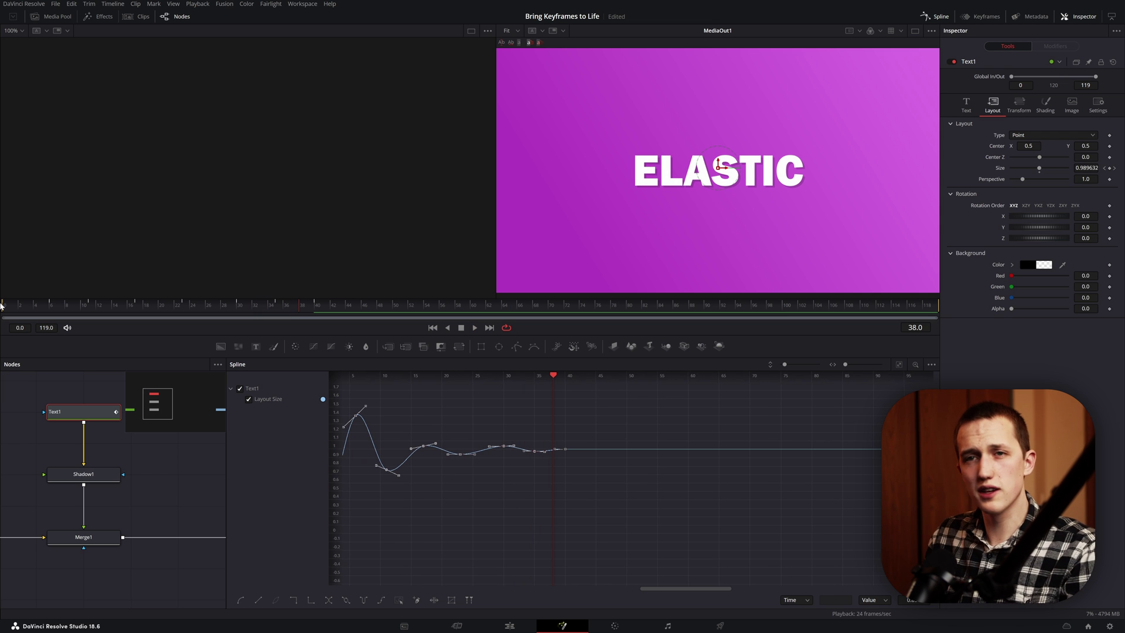
key(space)
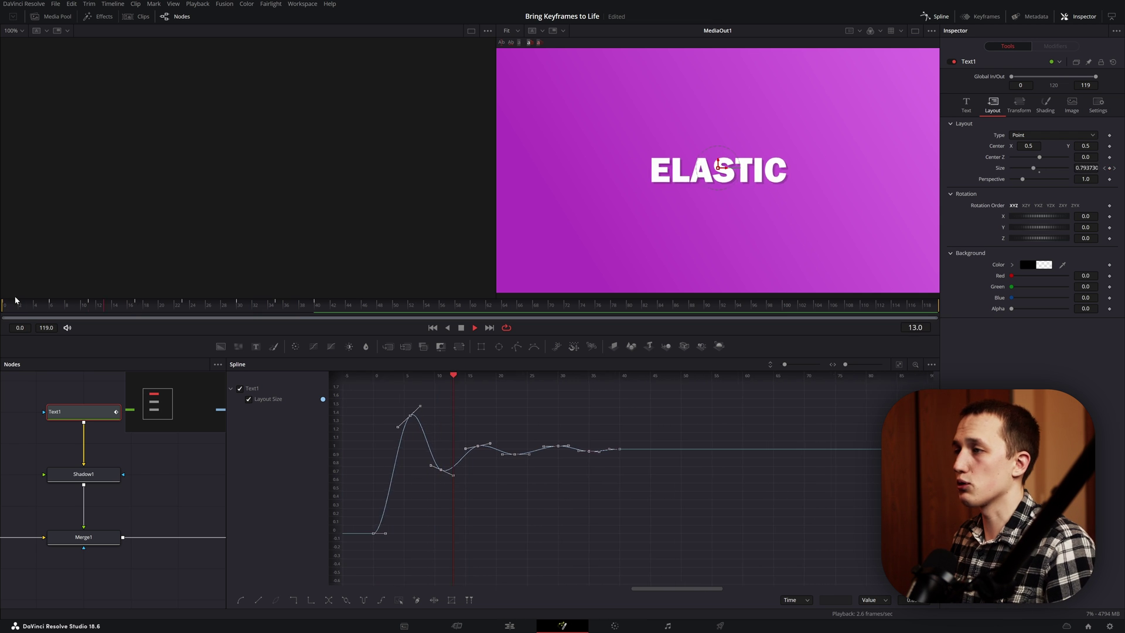
key(space)
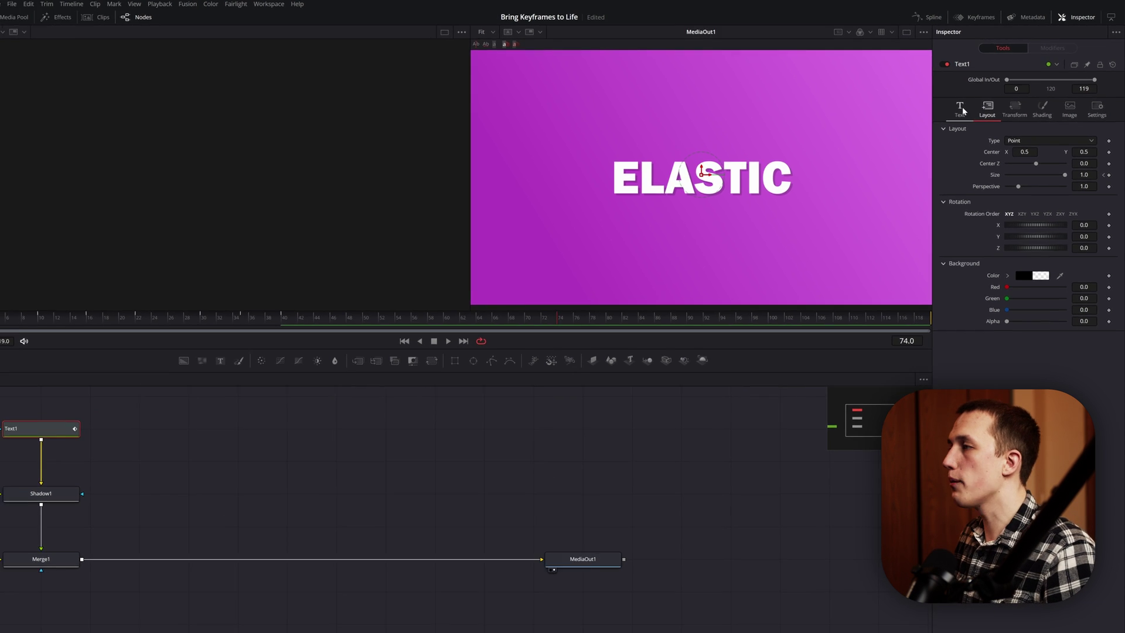
Step: Set the ELASTIC text's size to 0.2008 and its tracking to 1.26, and play the animation from the start
click(961, 107)
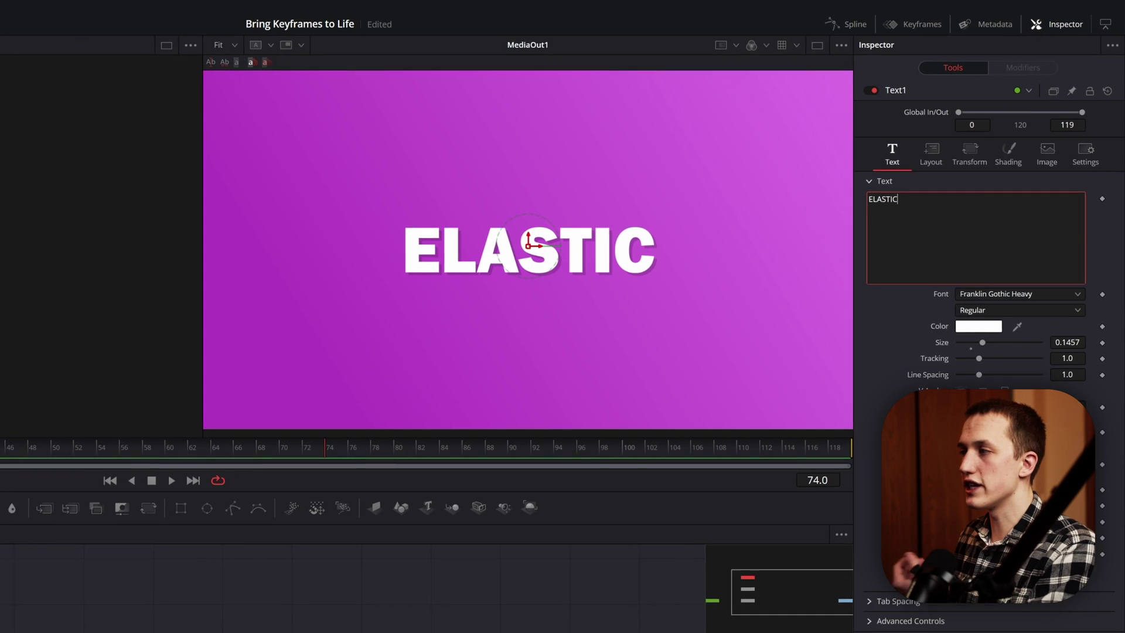
mouse_move(979, 351)
mouse_down()
mouse_move(962, 354)
mouse_move(988, 351)
mouse_move(981, 366)
mouse_up()
key(Home)
key(space)
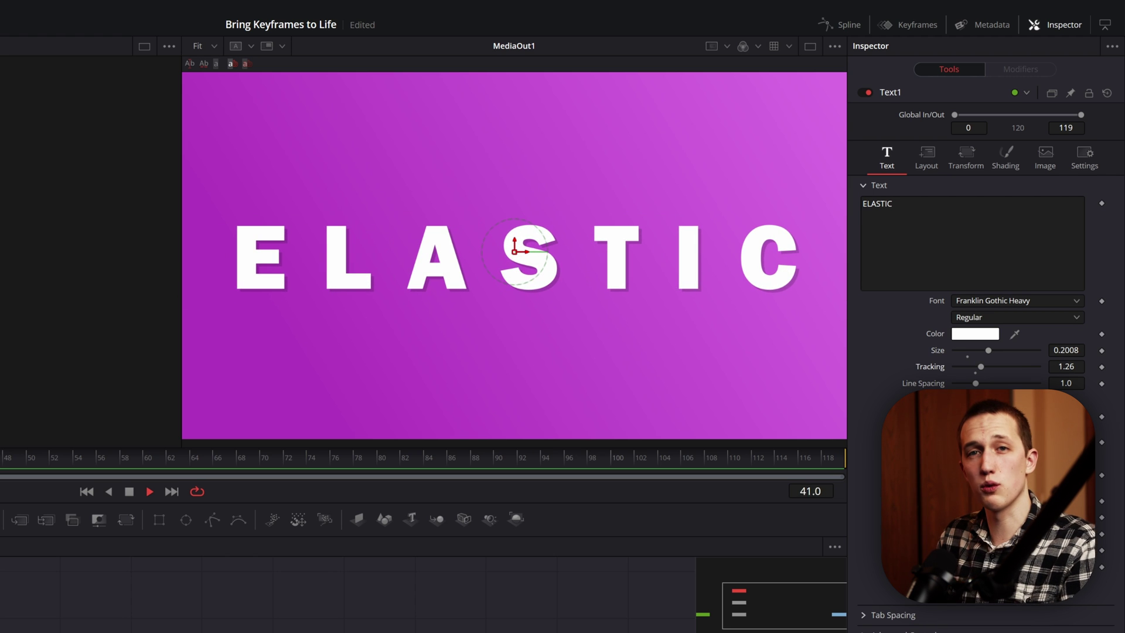
key(space)
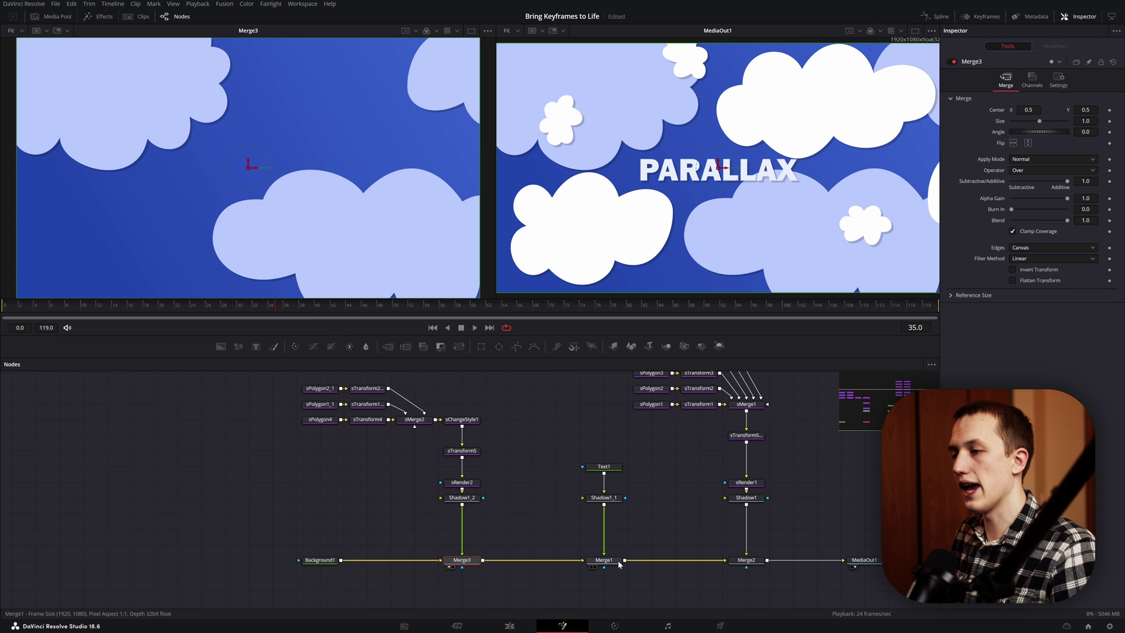
Step: Preview the Merge1 and Merge2 outputs beside MediaOut1 and inspect the off-frame cloud shape sPolygon2_2
drag(615, 562, 304, 168)
drag(754, 562, 274, 165)
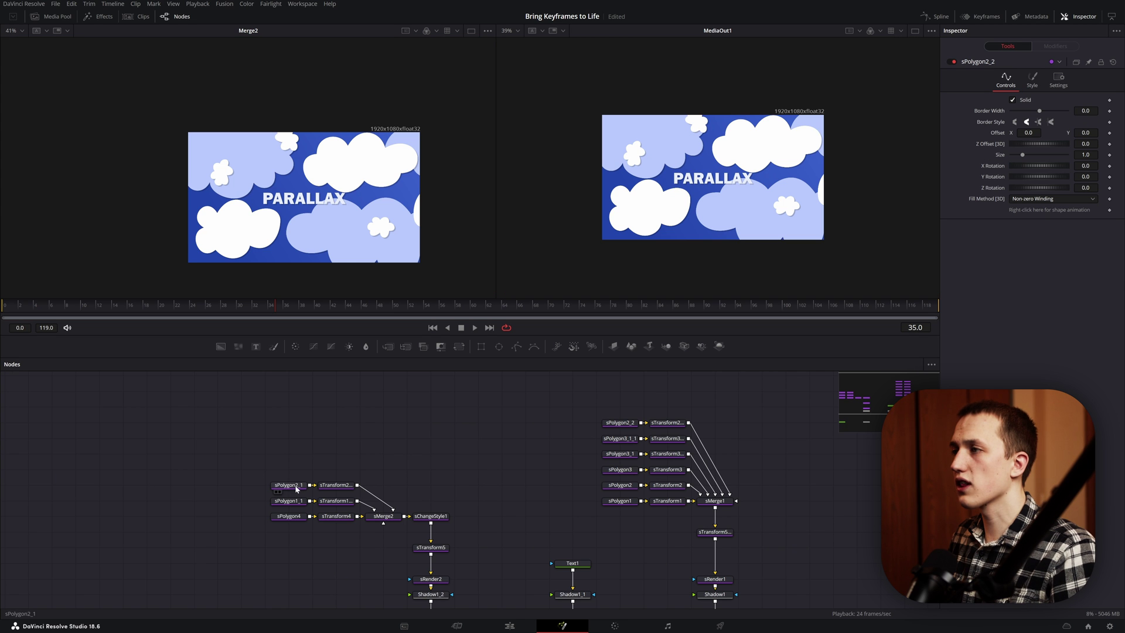
click(626, 426)
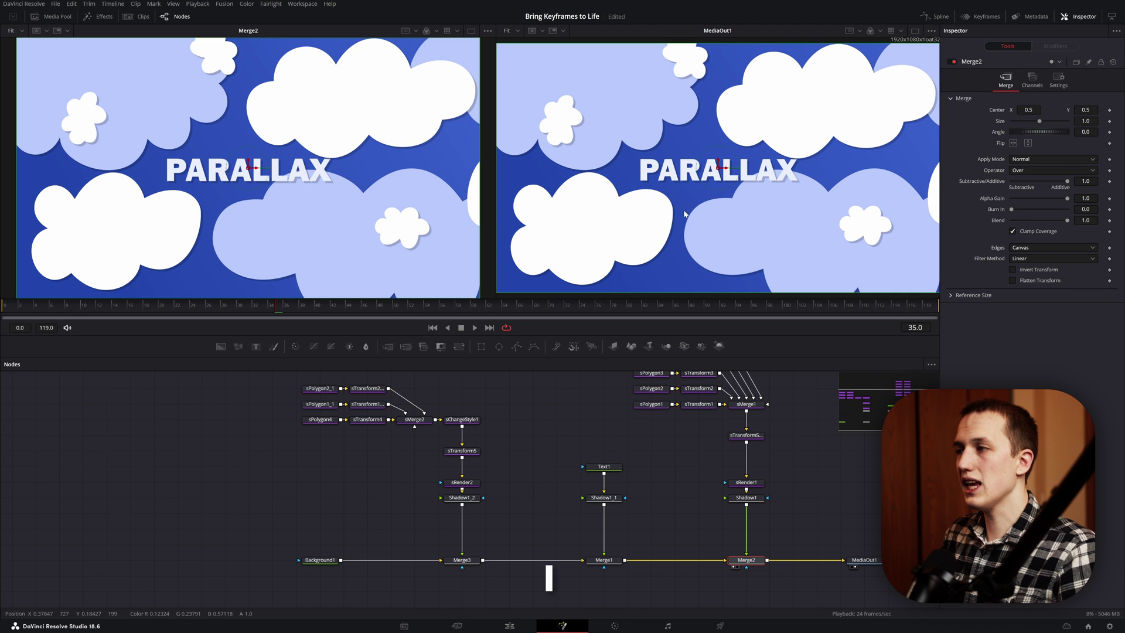
Step: Insert a Transform node after Shadow1_1 in the PARALLAX text branch
click(604, 498)
key(shift+space)
text(shadow)
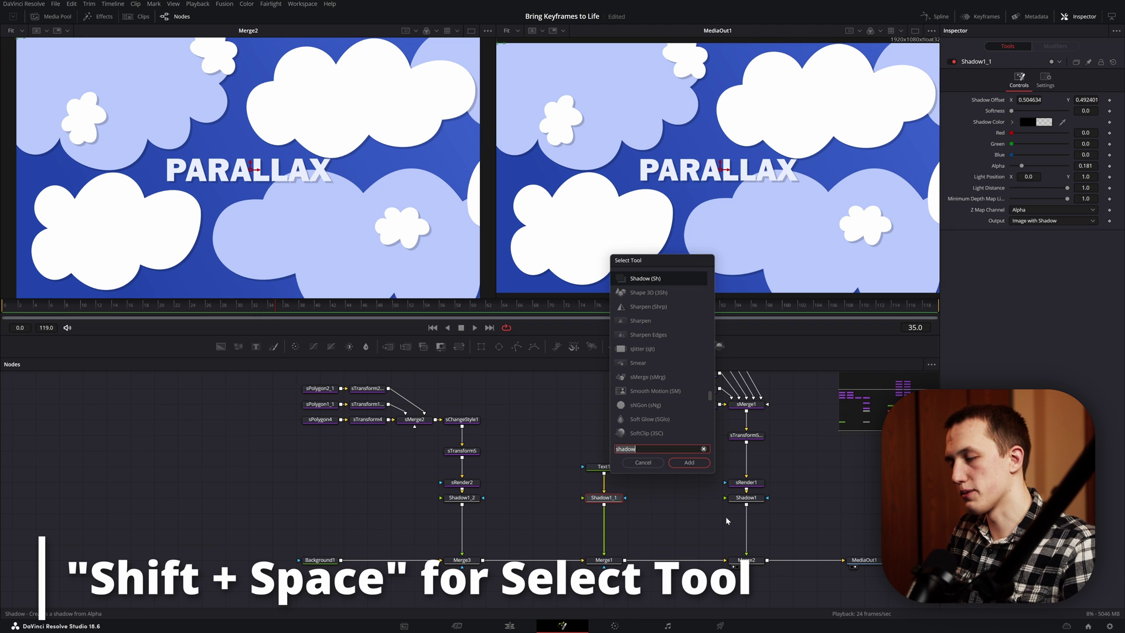
text(trans)
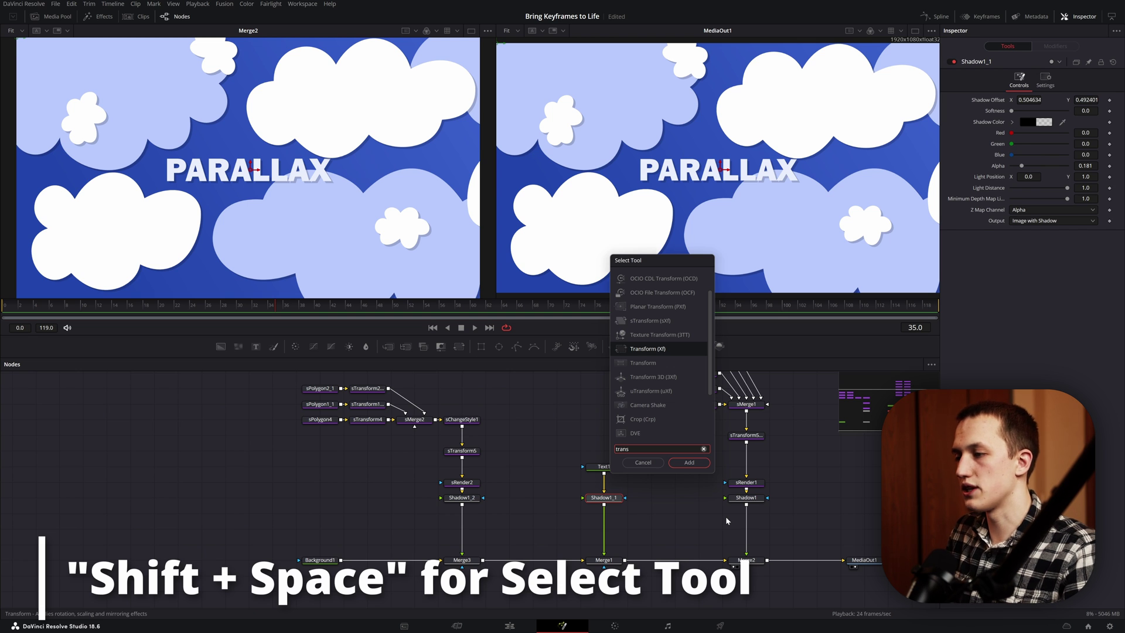
key(Return)
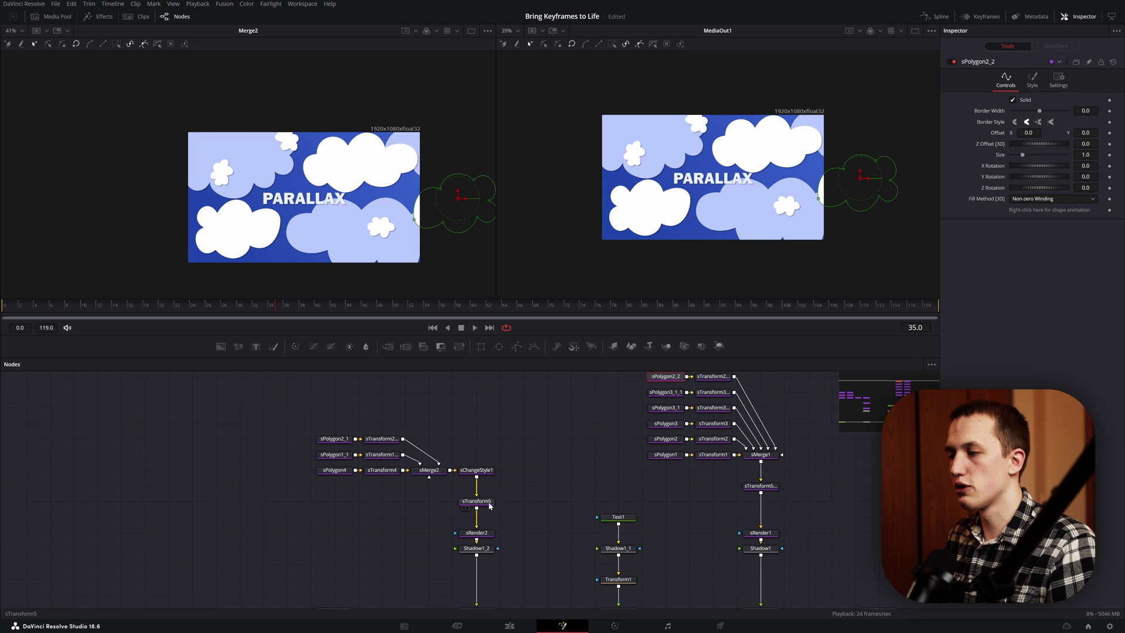
Step: Give the X Offset of sTransform5 the expression (Transform1.Center.X -.5) so the light clouds follow the PARALLAX text's Transform node
click(488, 504)
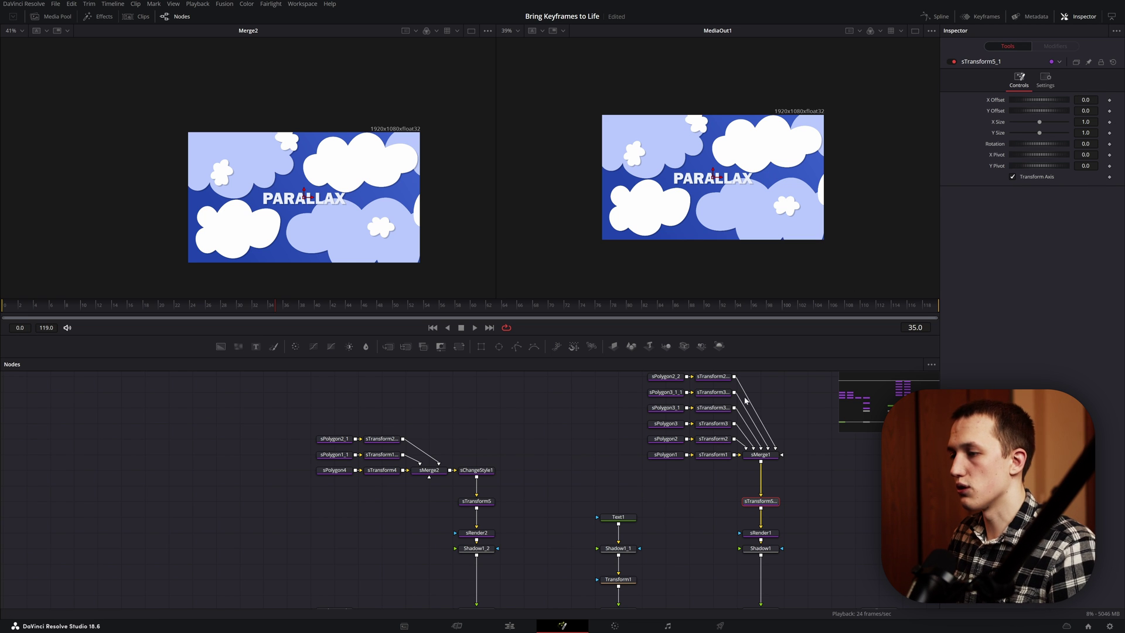
click(629, 580)
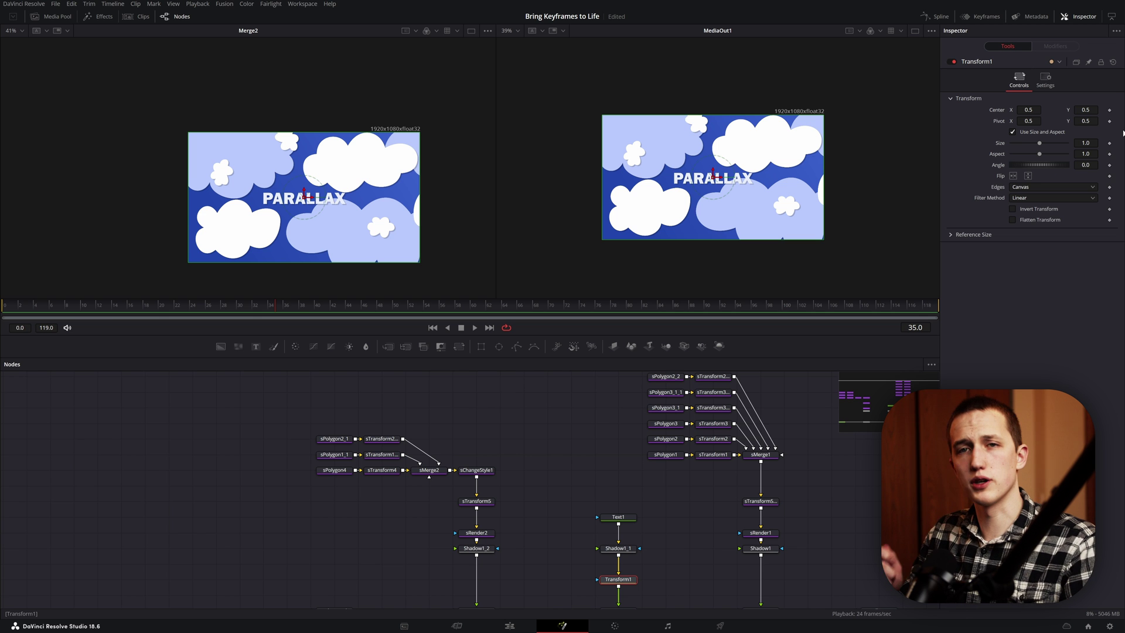
click(482, 501)
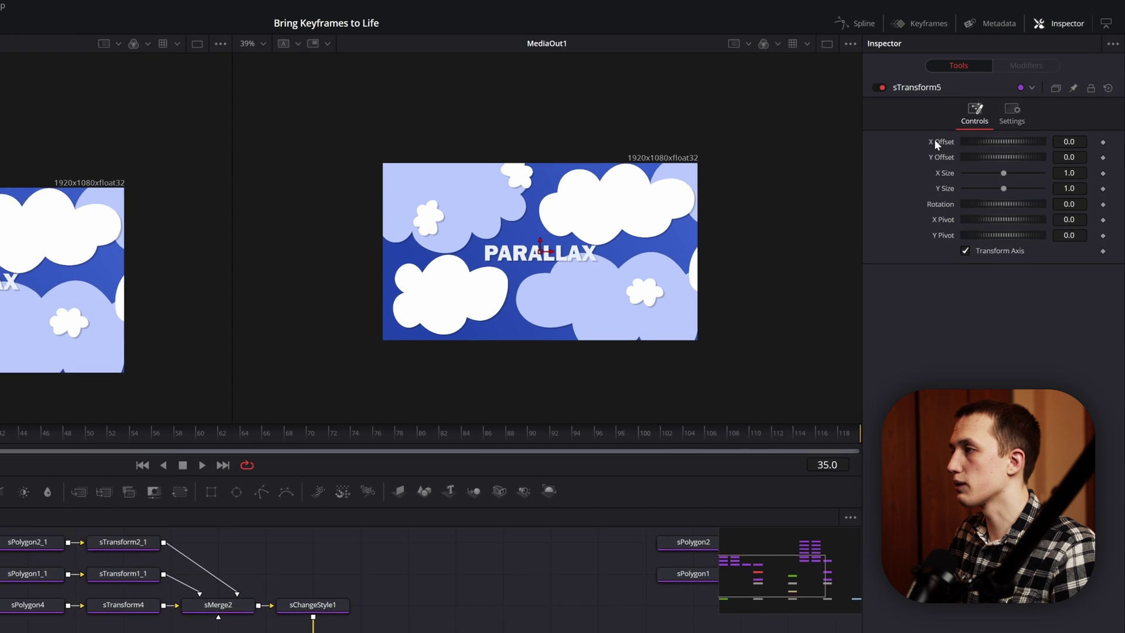
right_click(924, 148)
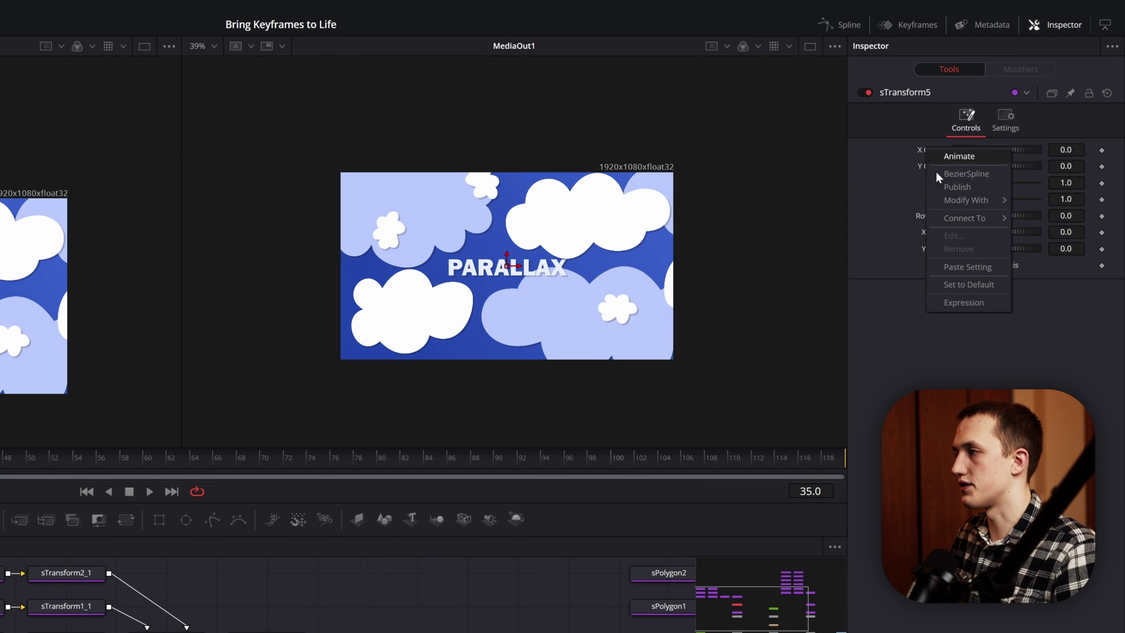
click(964, 302)
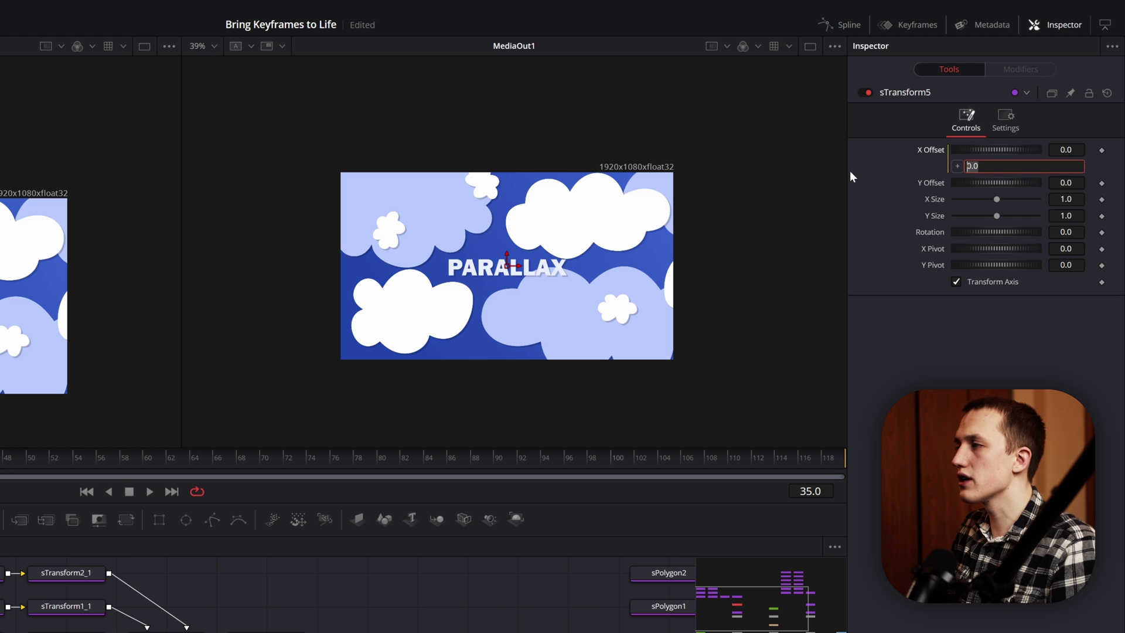
text((Transform1.Center.X -.5)
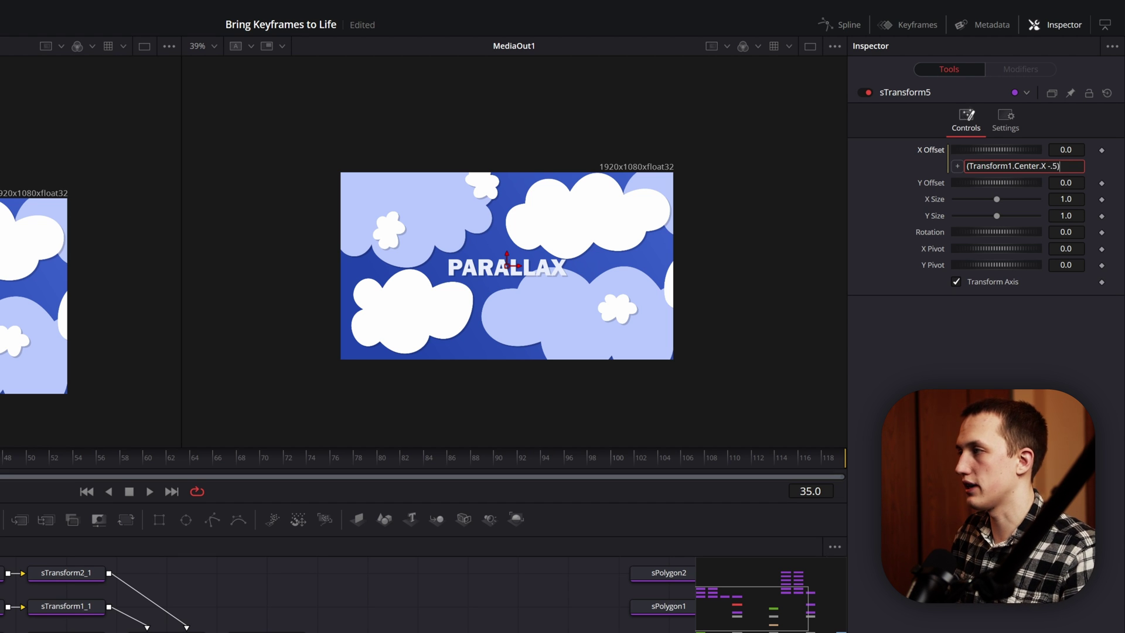
key(Tab)
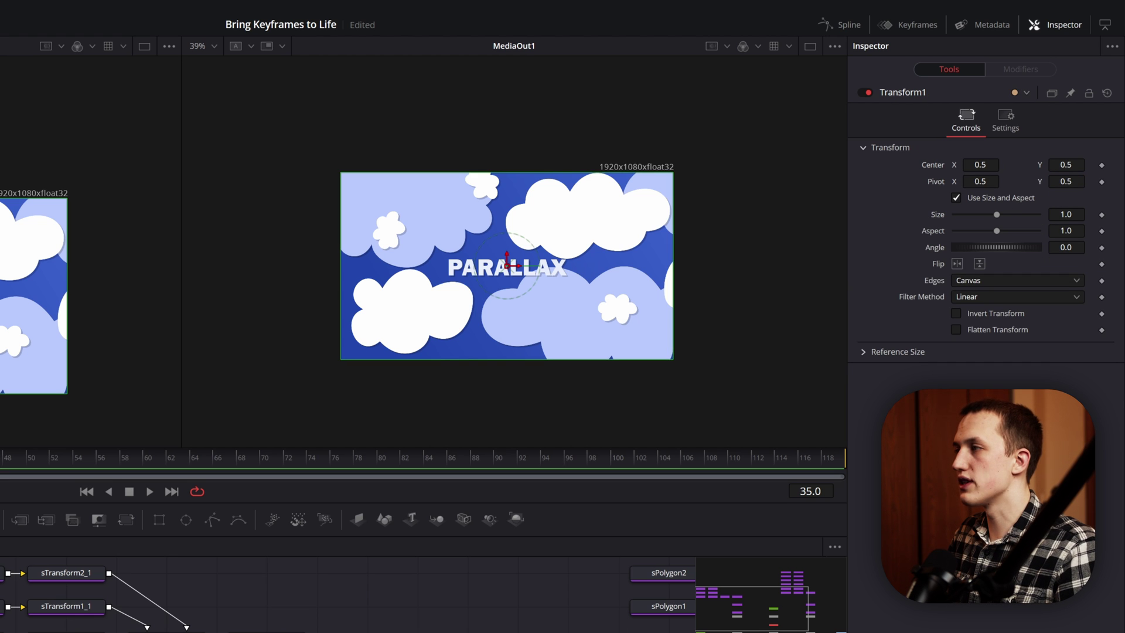
Step: Test the link by moving Transform1's centre sideways, and extend sTransform5's X Offset expression to (Transform1.Center.X -.5)*.5
mouse_move(979, 165)
mouse_down()
mouse_move(695, 165)
mouse_move(1124, 165)
mouse_move(959, 165)
mouse_up()
mouse_move(507, 266)
mouse_down()
mouse_move(589, 270)
mouse_move(521, 268)
mouse_up()
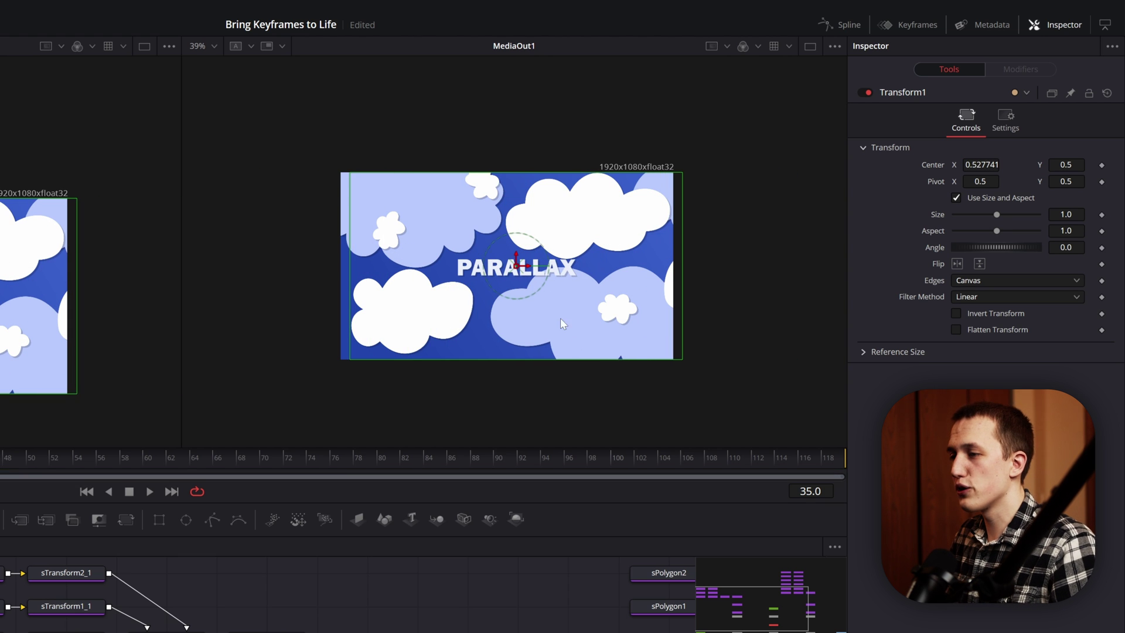
key(ctrl+z)
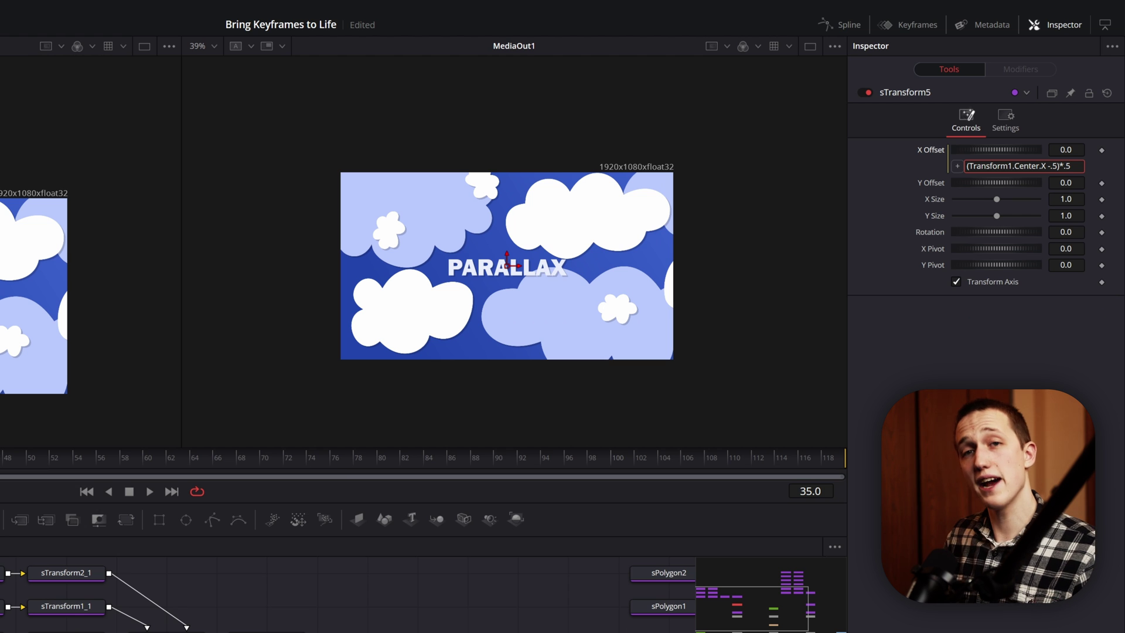
key(Tab)
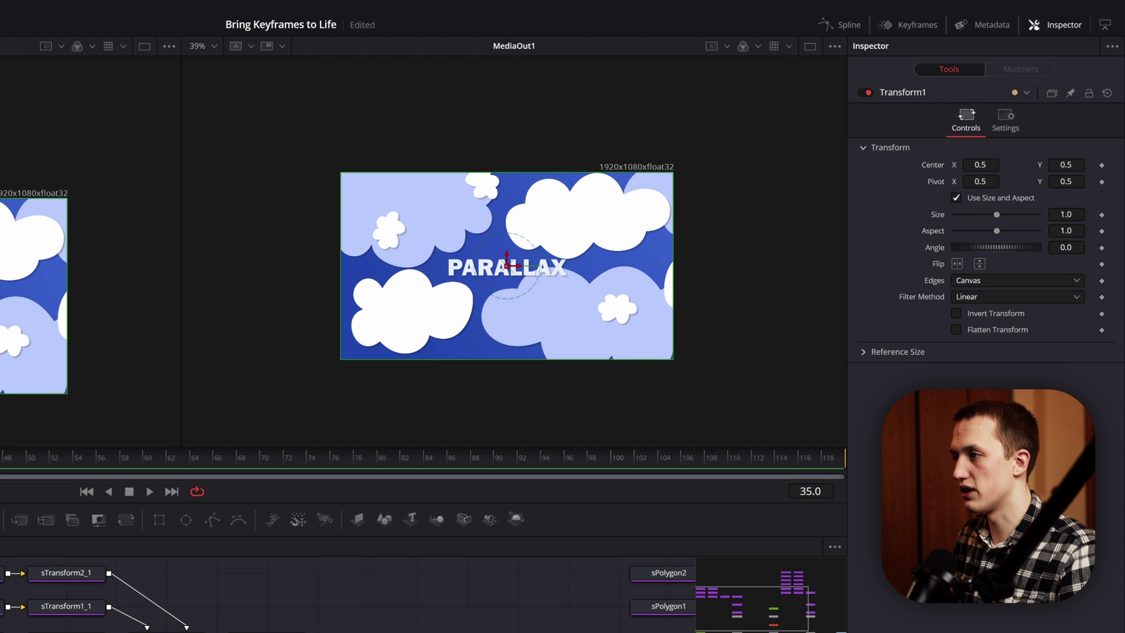
drag(521, 271, 437, 267)
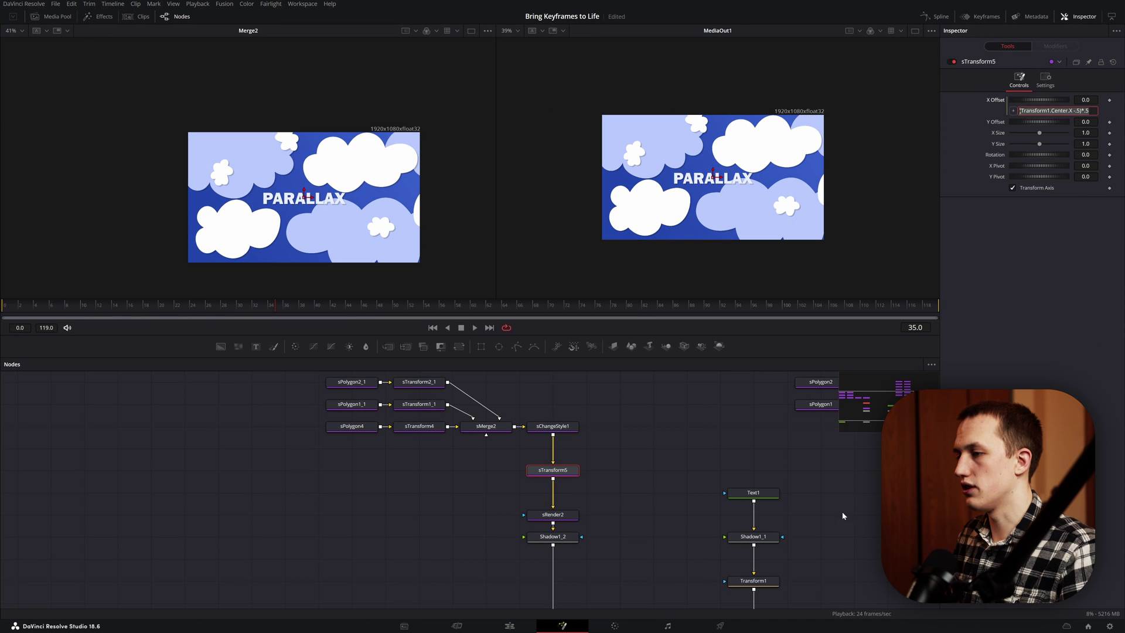
Step: Copy the linking expression to the X Offset of sTransform5_1 in the white cloud branch as (Transform1.Center.X -.5)*2
drag(821, 505, 615, 530)
click(750, 494)
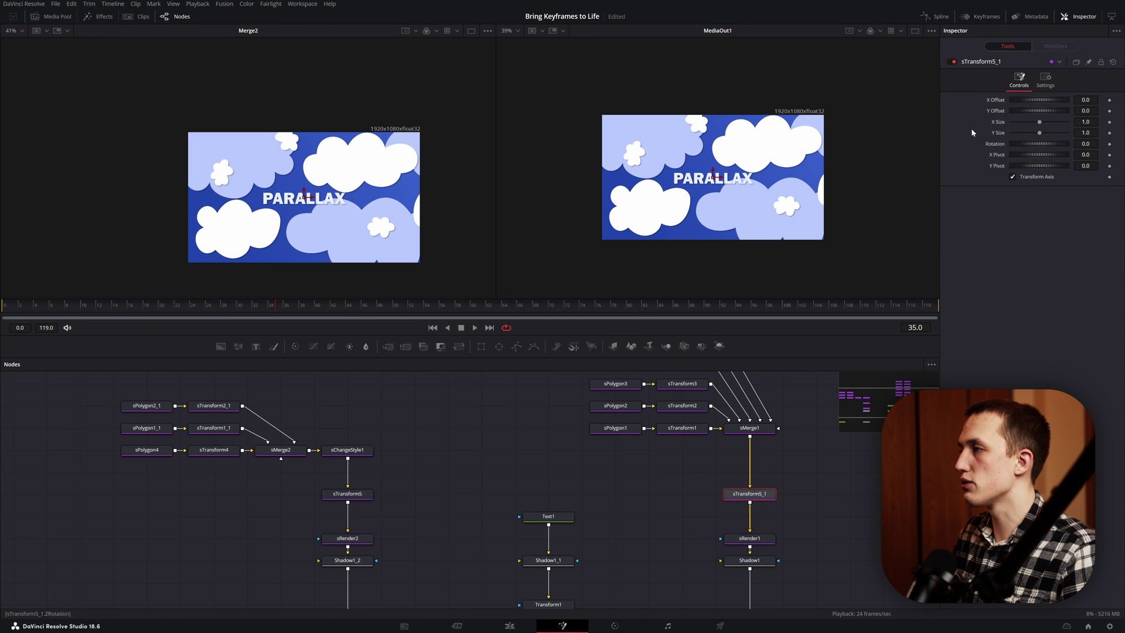
right_click(996, 99)
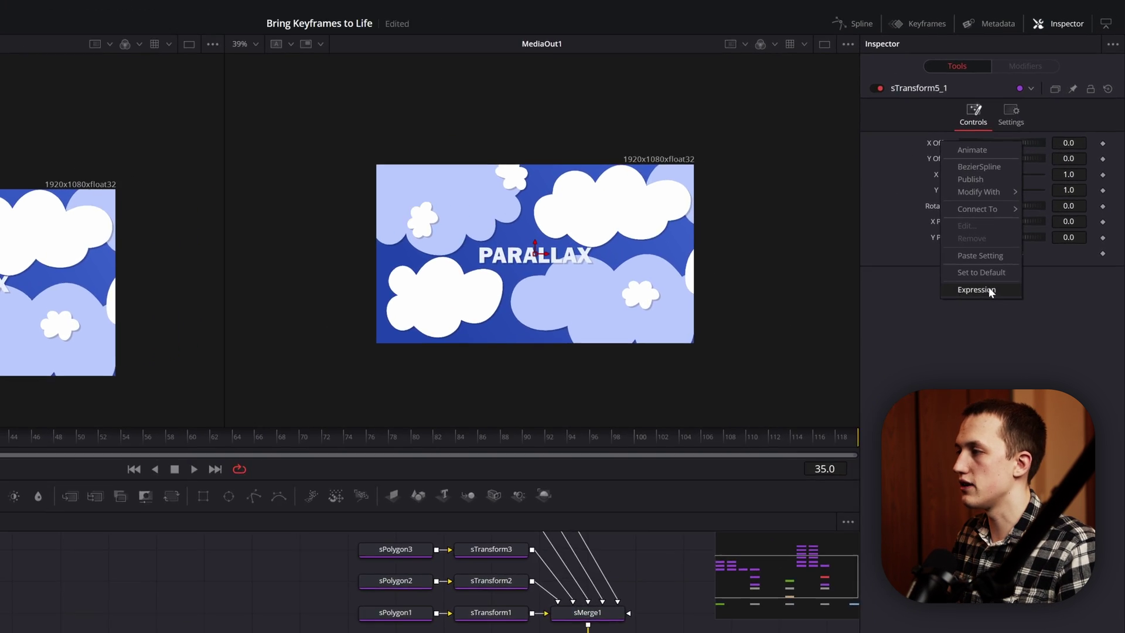
click(976, 290)
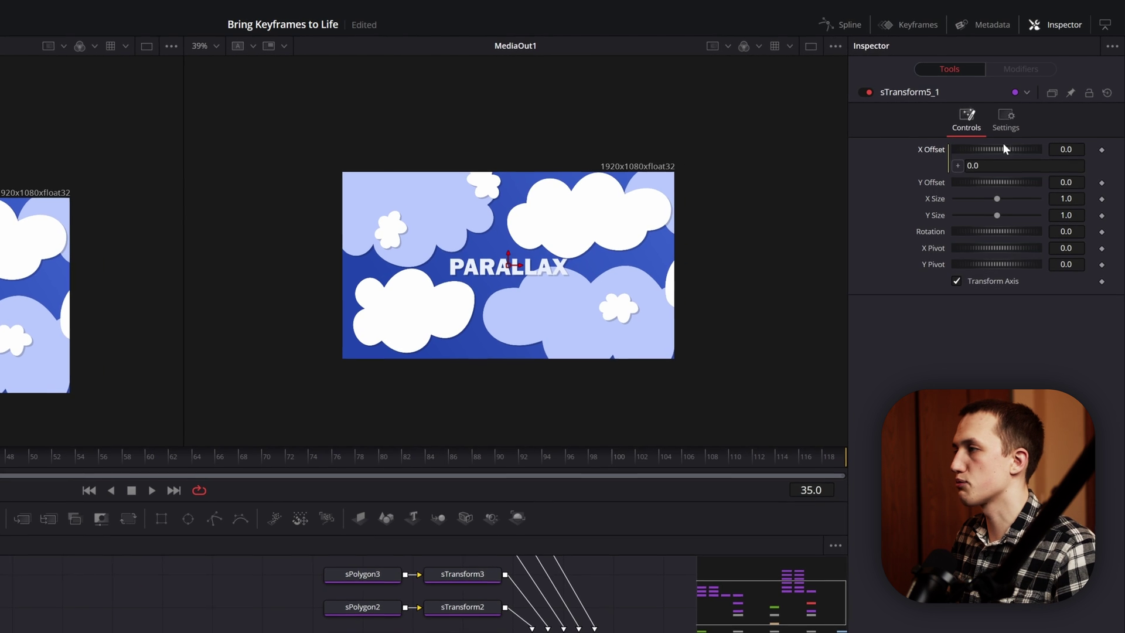
text((Transform1.Center.X -.5)*.5)
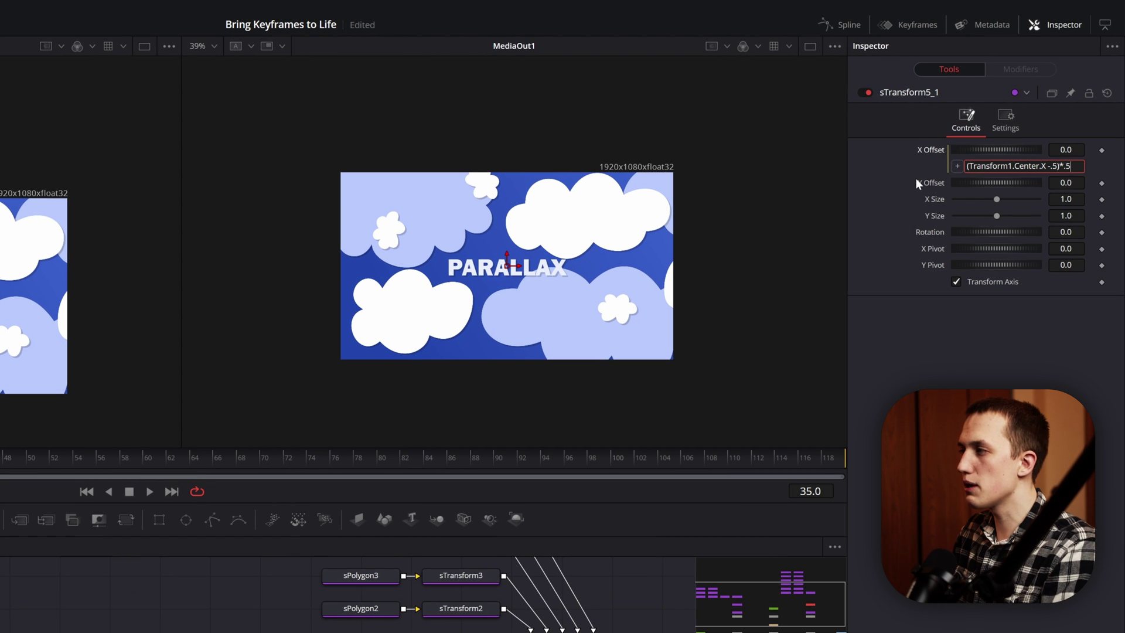
key(BackSpace)
key(BackSpace)
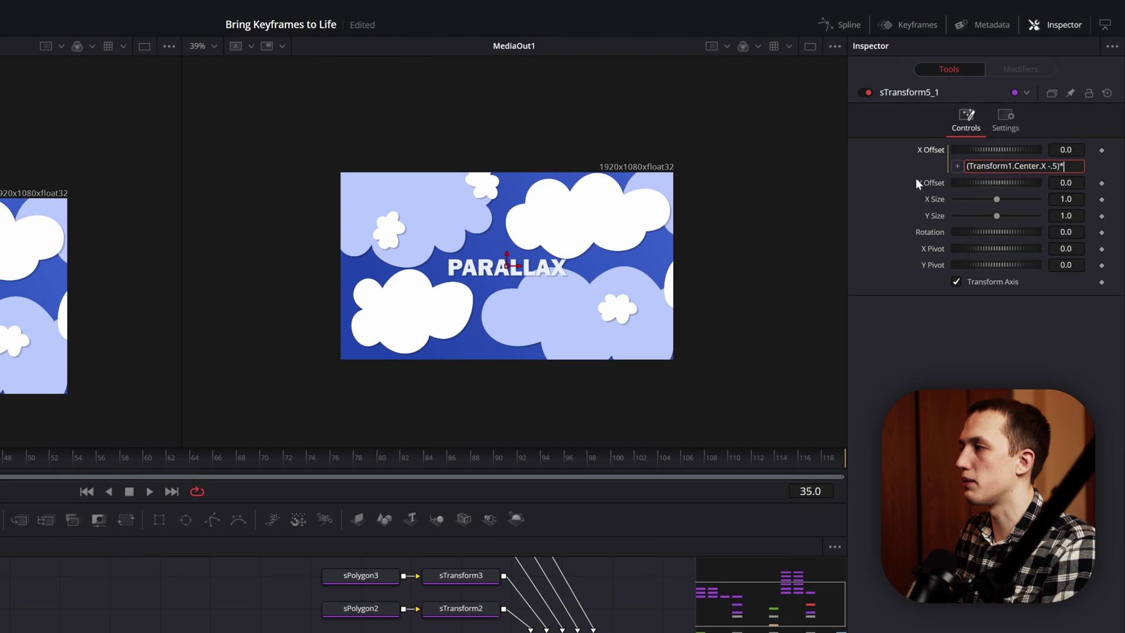
text(2)
key(Tab)
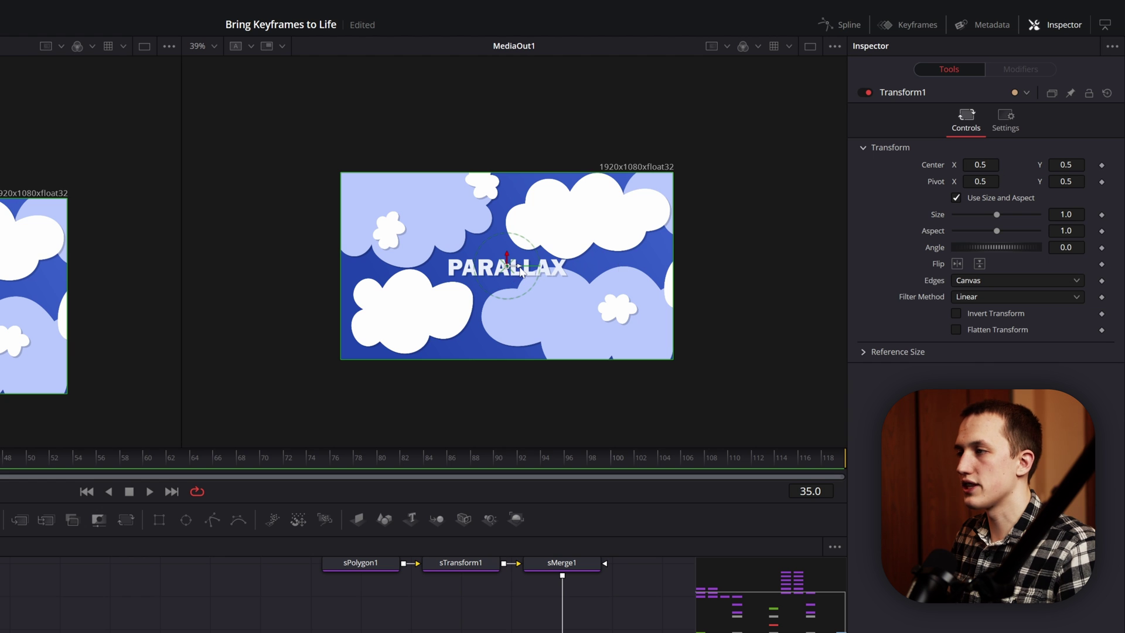
Step: Shift the PARALLAX text slightly to test the parallax, and set the multiplier in sTransform5_1's X Offset expression to 1.2
mouse_move(520, 270)
mouse_down()
mouse_move(448, 271)
mouse_move(623, 268)
mouse_move(438, 271)
mouse_move(571, 274)
mouse_move(516, 273)
mouse_up()
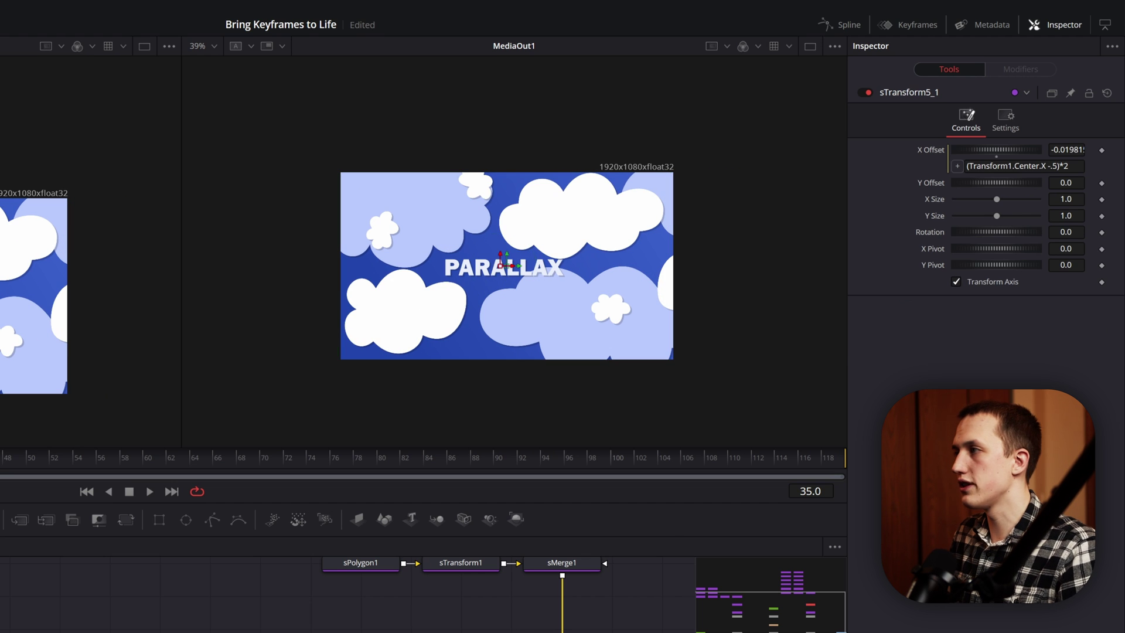
click(1069, 166)
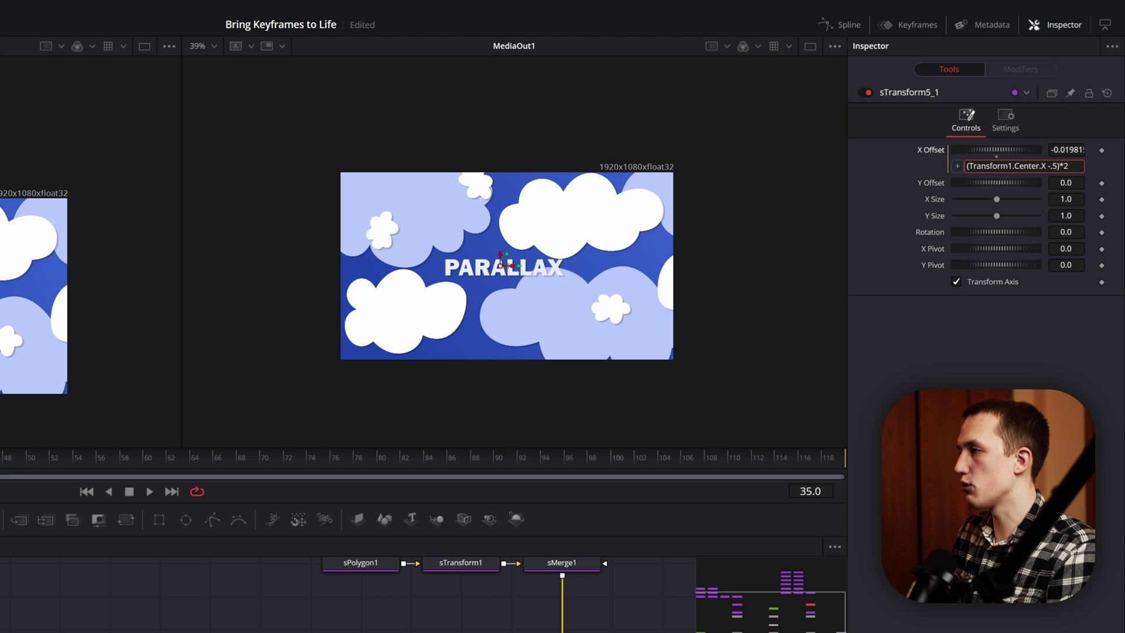
key(Tab)
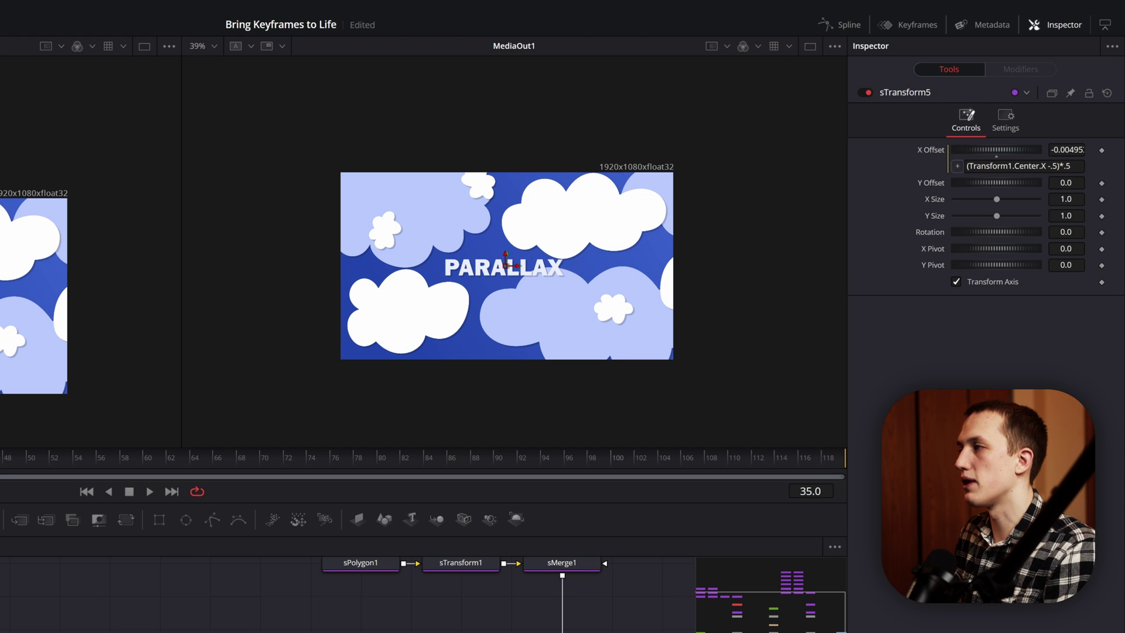
Step: Set sTransform5's X Offset expression to (Transform1.Center.X -.5)*.8, testing it by moving the text, and add an expression to its Y Offset
click(1071, 165)
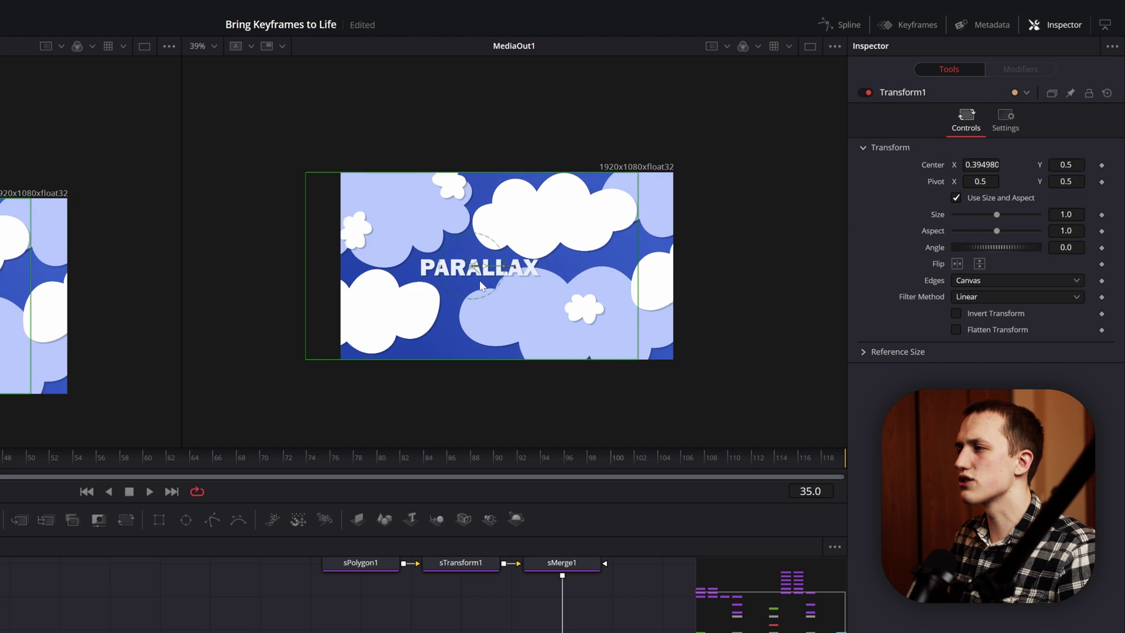
drag(531, 287, 486, 287)
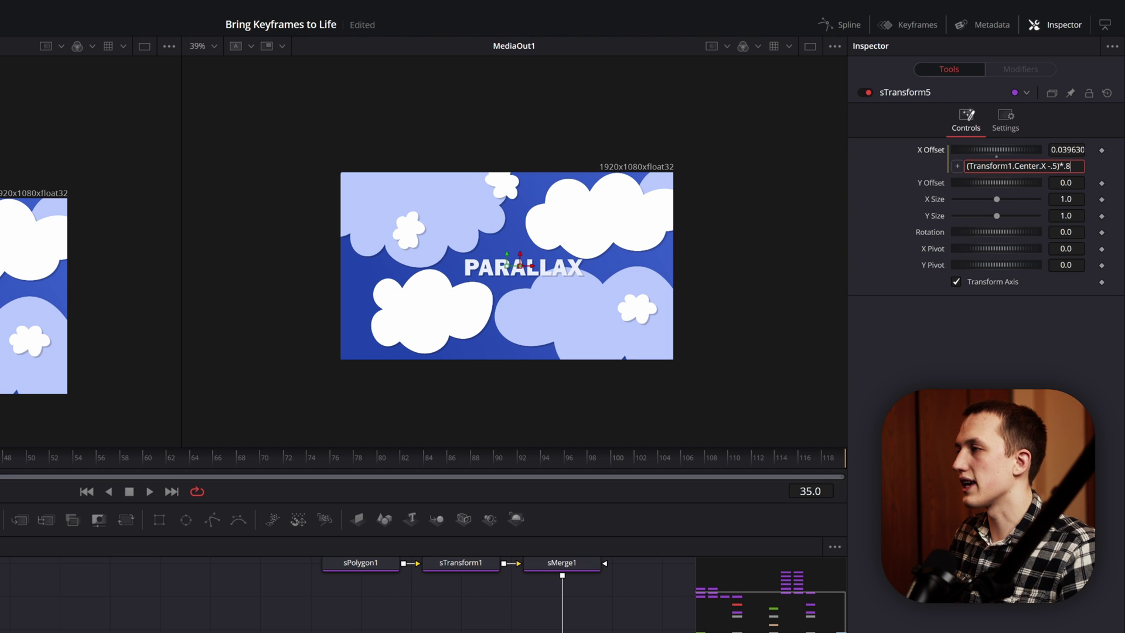
right_click(938, 183)
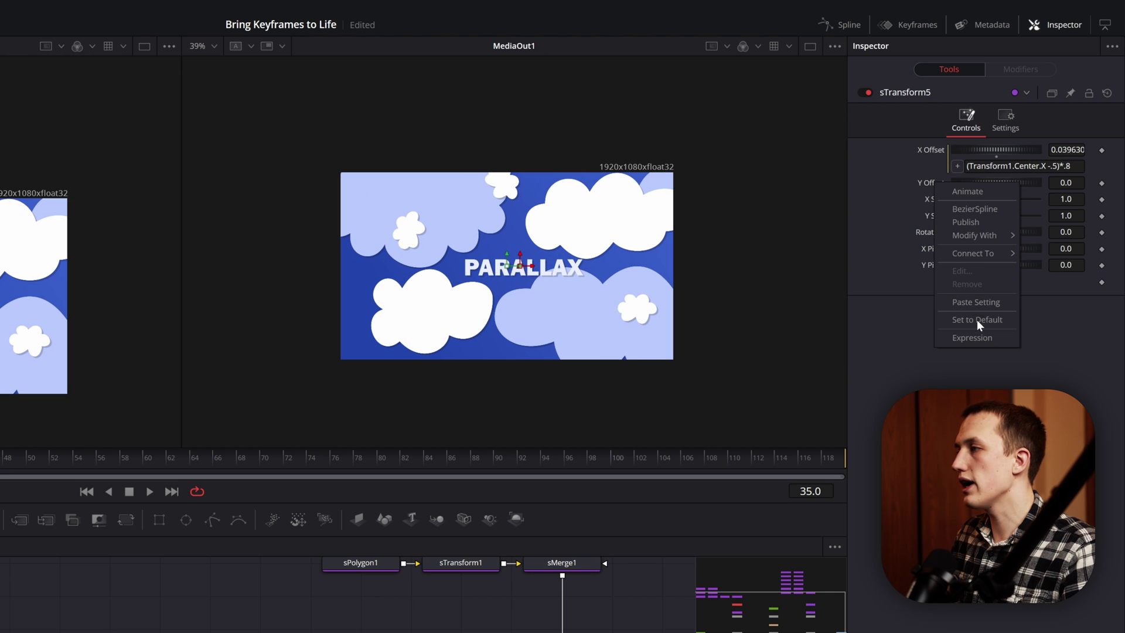
click(976, 319)
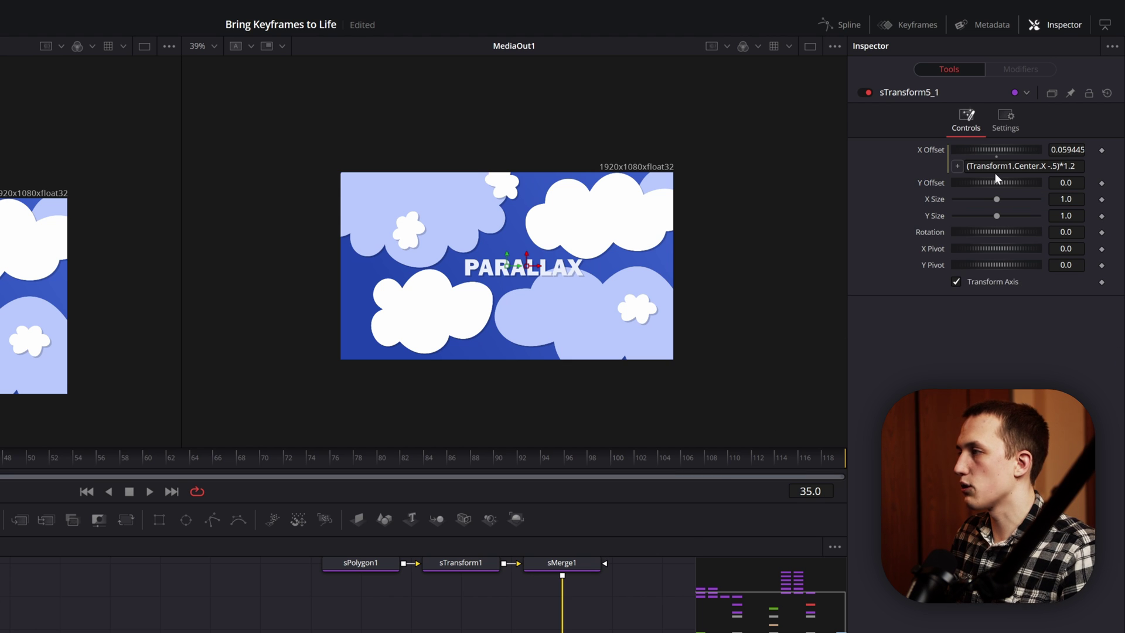
Step: Reuse the expression (Transform1.Center.X -.5)*1.2 for sTransform5_1's Y Offset, adapting it to the Y axis, and test it by moving the text
right_click(933, 182)
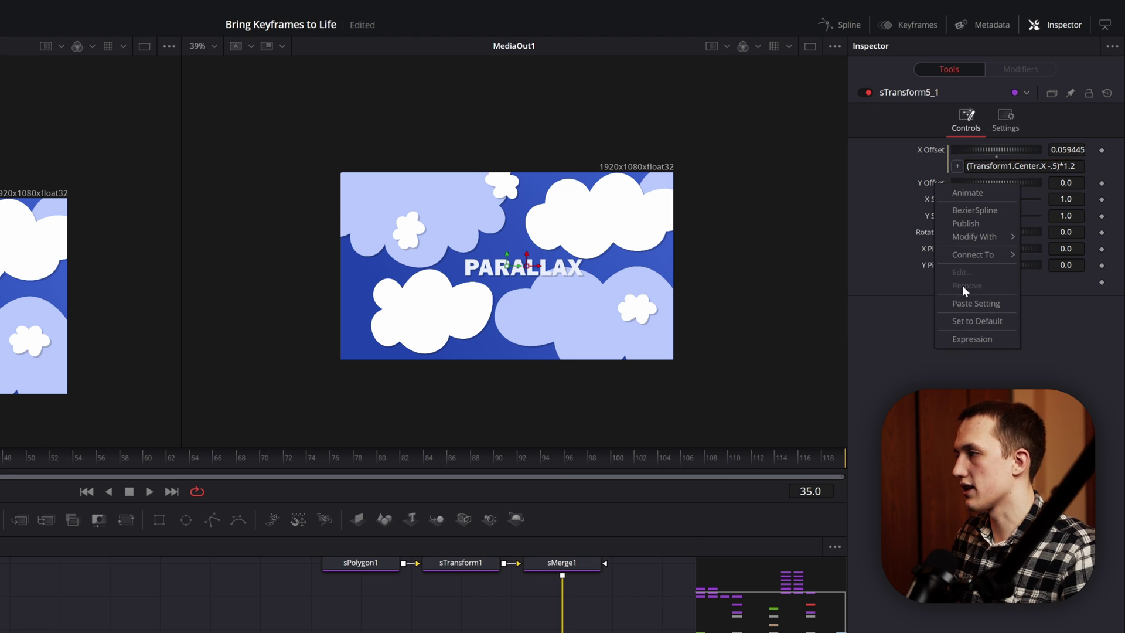
click(975, 338)
click(996, 199)
key(ctrl+a)
text((Transform1.Center.X -.5)*1.2)
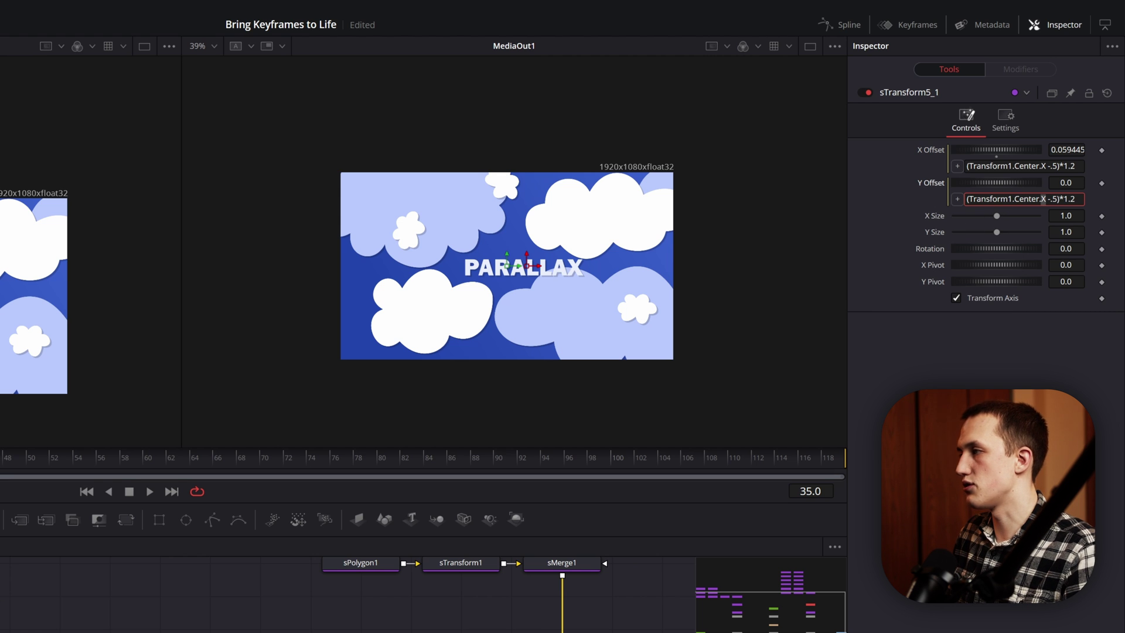
click(555, 268)
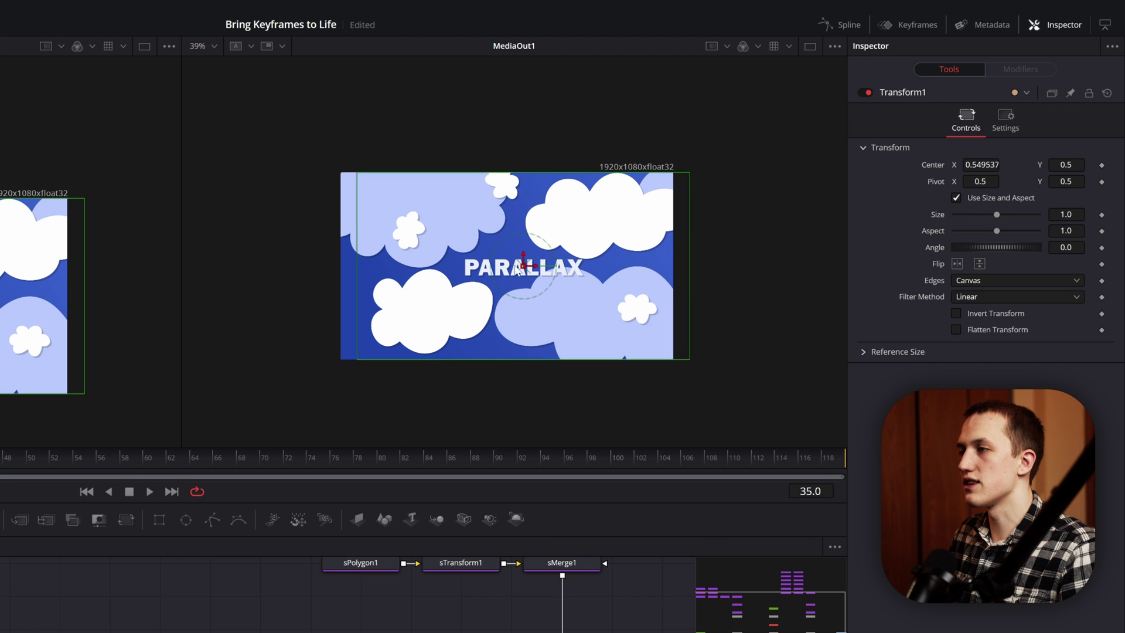
drag(517, 269, 462, 272)
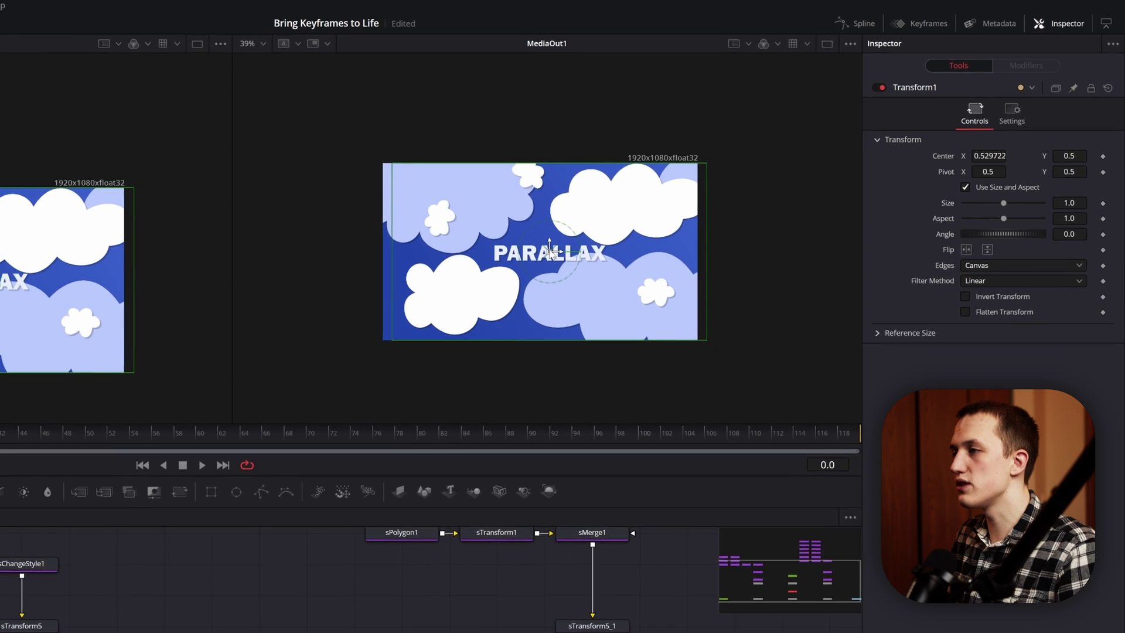
Step: Keyframe Transform1's Center at frame 0 at about X 0.53, Y 0.496, and move the text leftward and slightly down at frame 119
drag(550, 252, 546, 253)
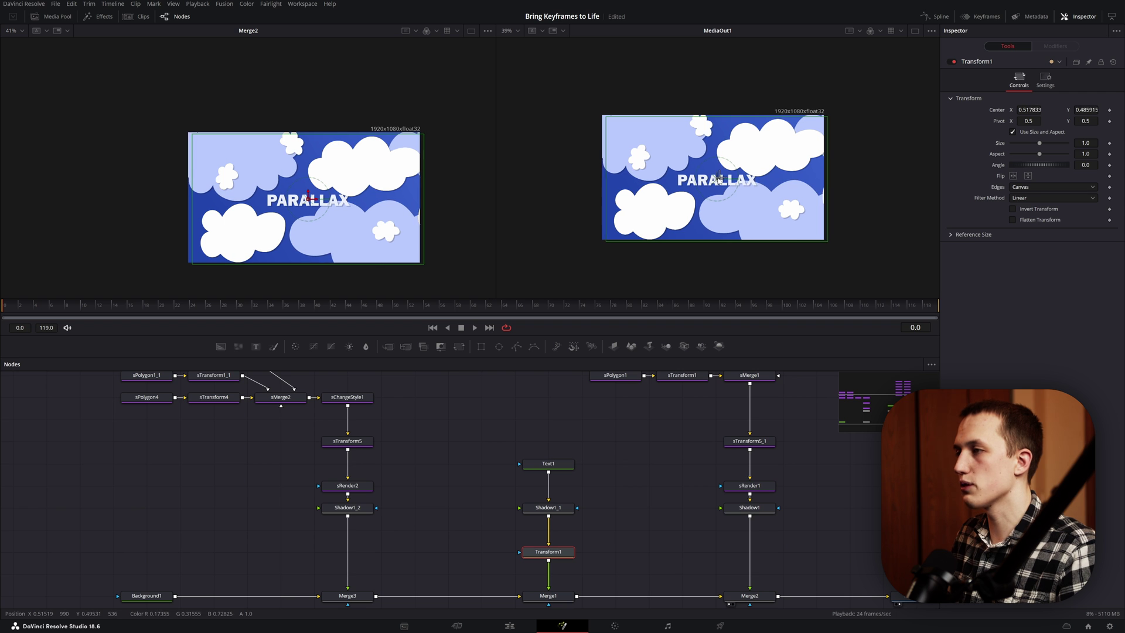
drag(718, 178, 722, 176)
click(1109, 111)
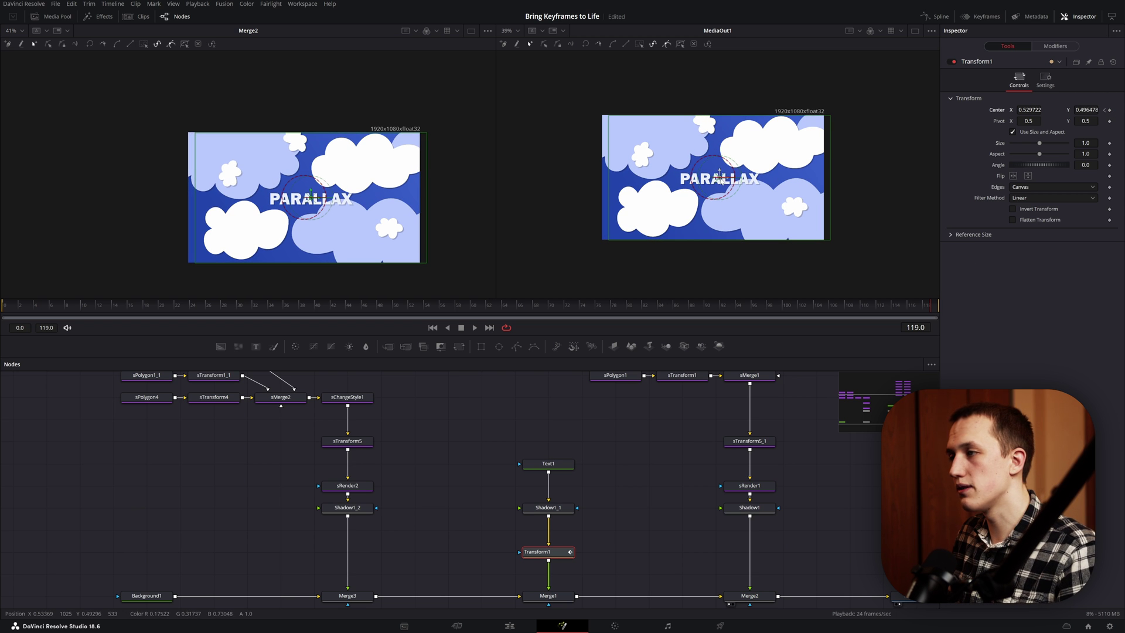
drag(720, 177, 692, 181)
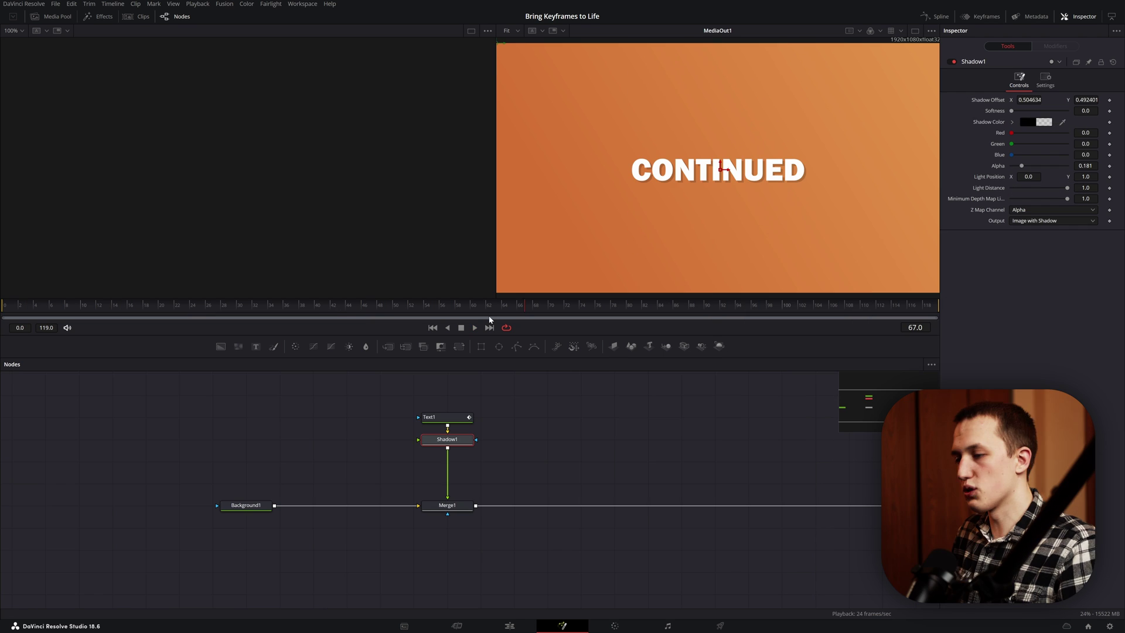
Step: Insert a Transform (Xf) node after Shadow1 in the CONTINUED text composition
key(shift+space)
text(trans)
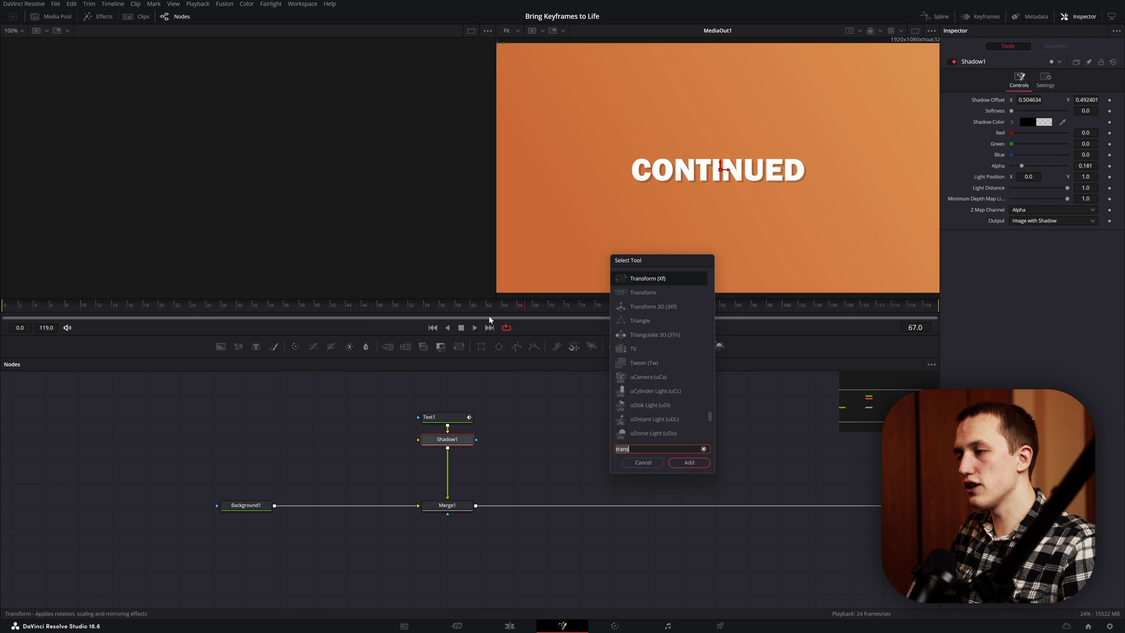
key(BackSpace)
key(Return)
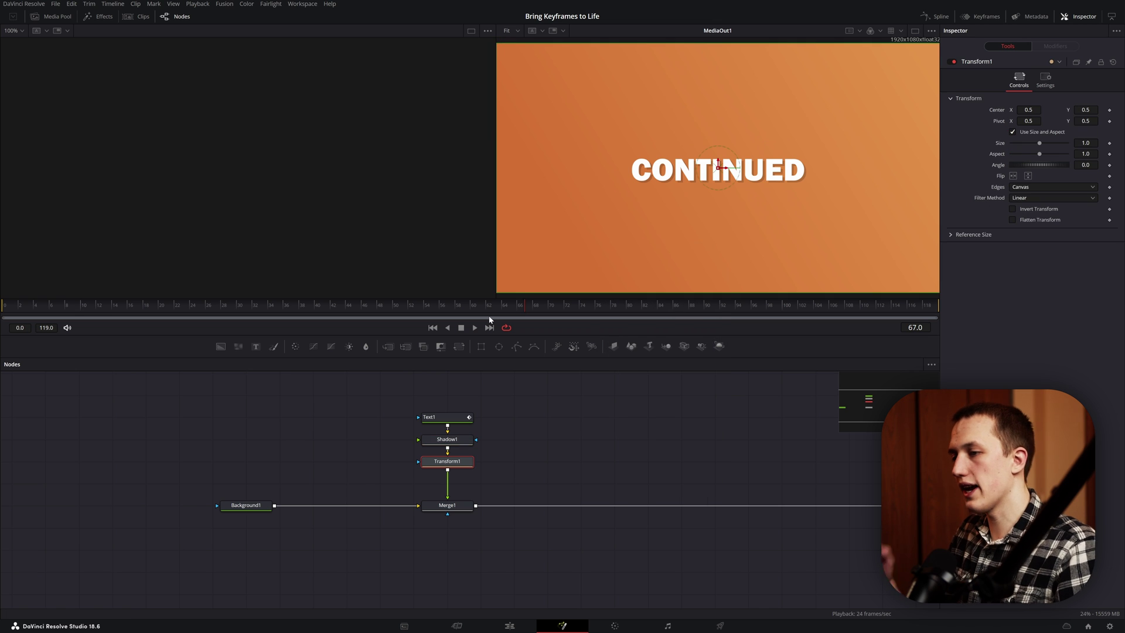
Step: Keyframe Transform1's Center Y at about 0.419 on frame 0 and about 0.579 on frame 119, and play the animation
key(Home)
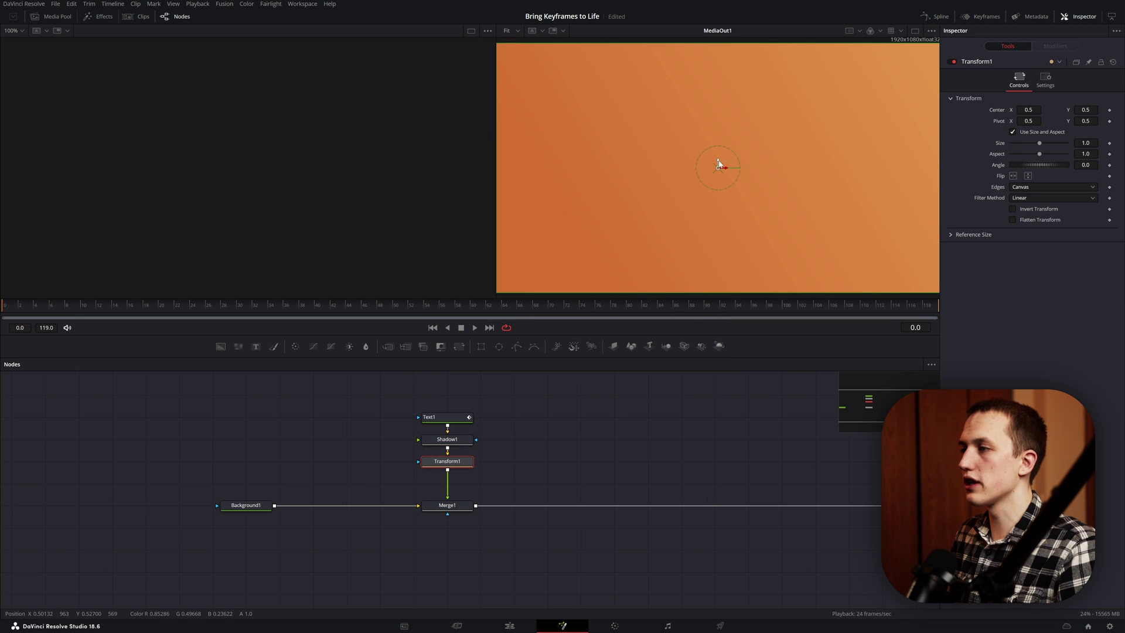
drag(719, 165, 717, 181)
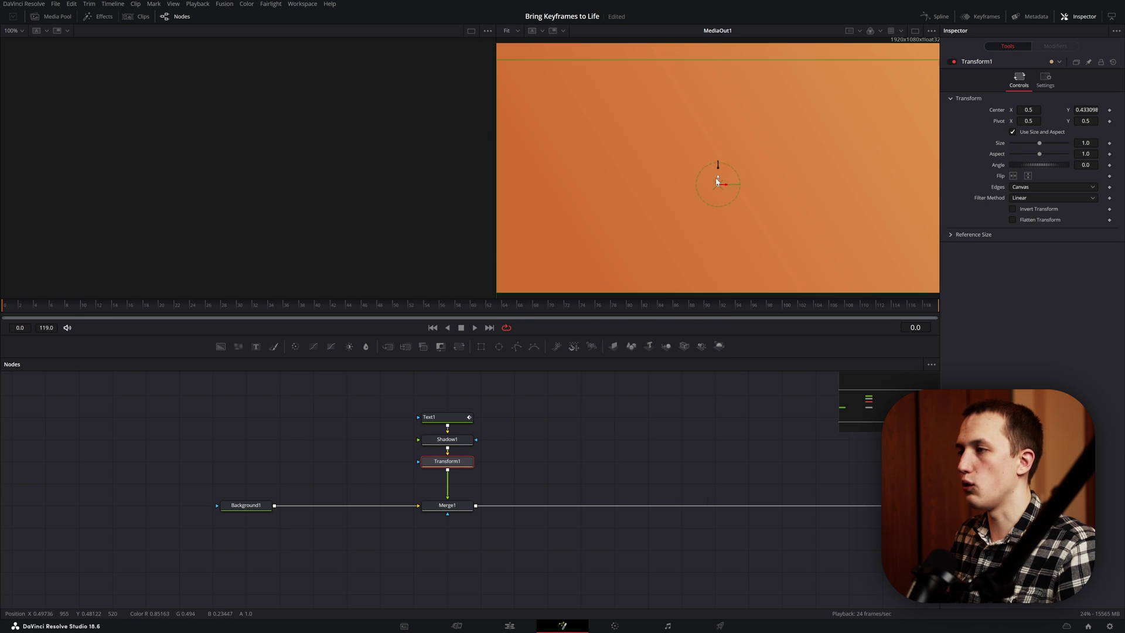
click(1109, 111)
key(End)
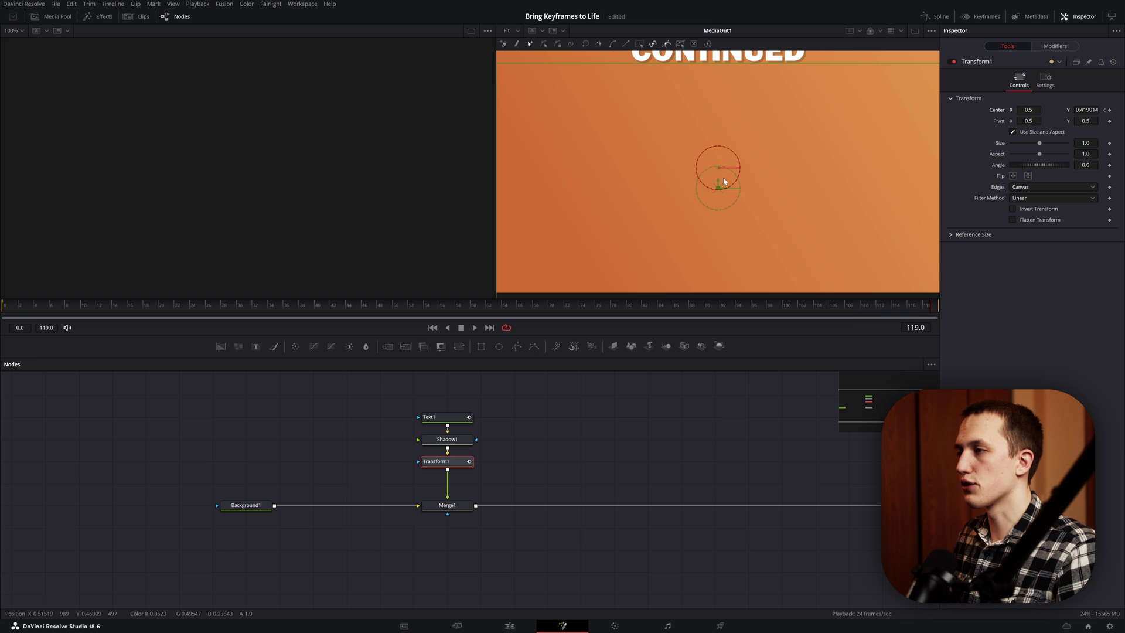
drag(719, 186, 720, 158)
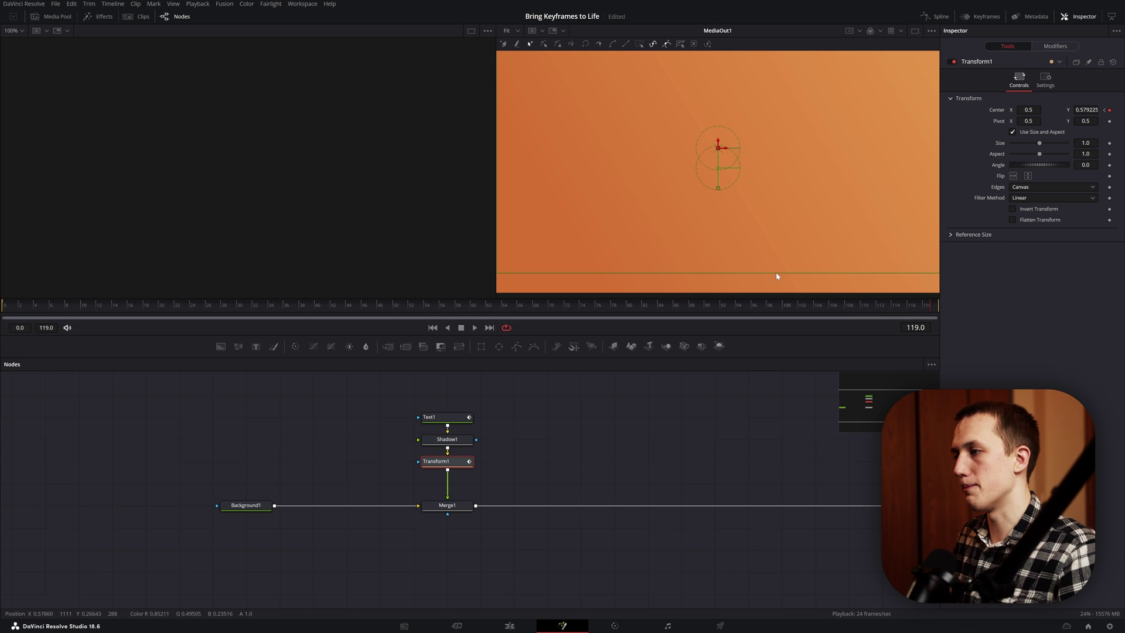
key(space)
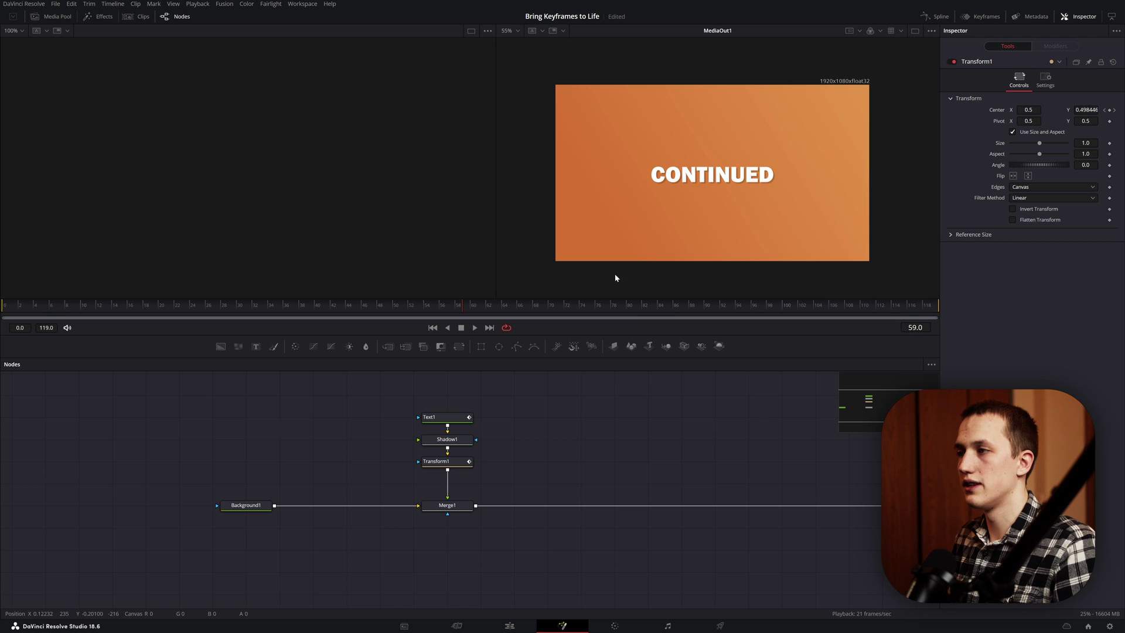
Step: Extend Transform1's motion path by moving its start point lower and its end point higher, and play it from frame 0
click(456, 462)
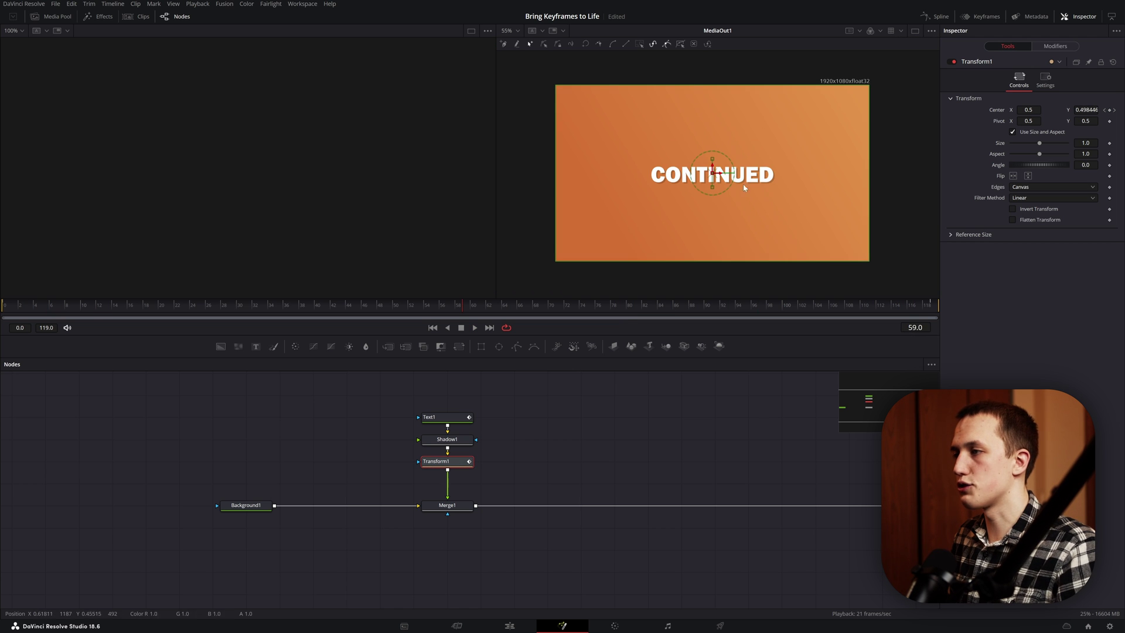
drag(712, 188, 712, 207)
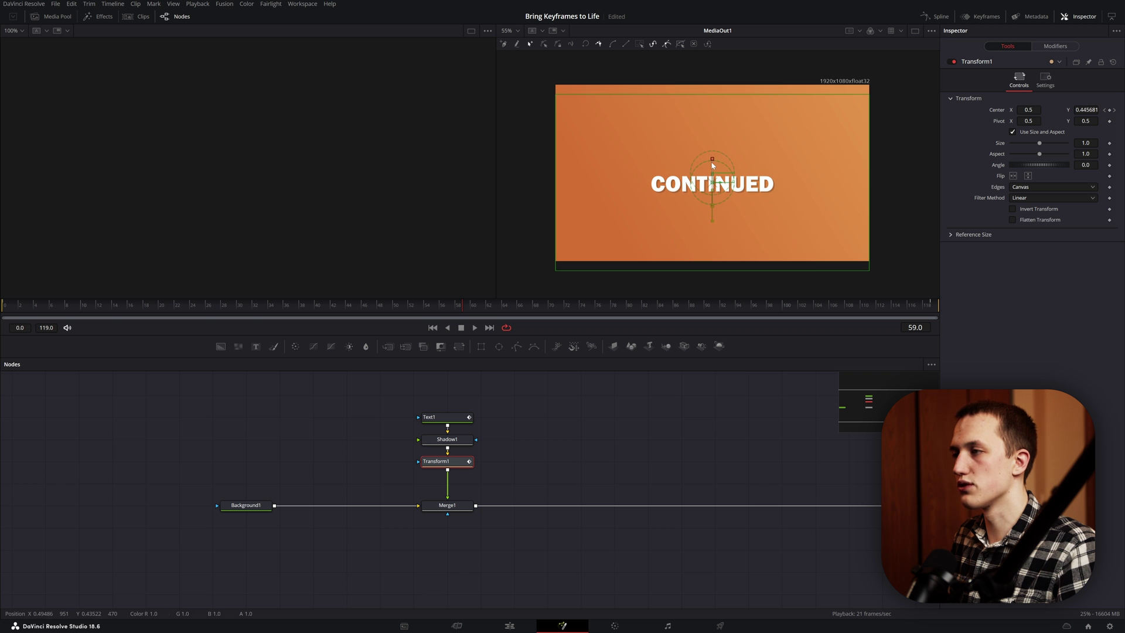
drag(714, 163, 713, 142)
click(6, 299)
key(space)
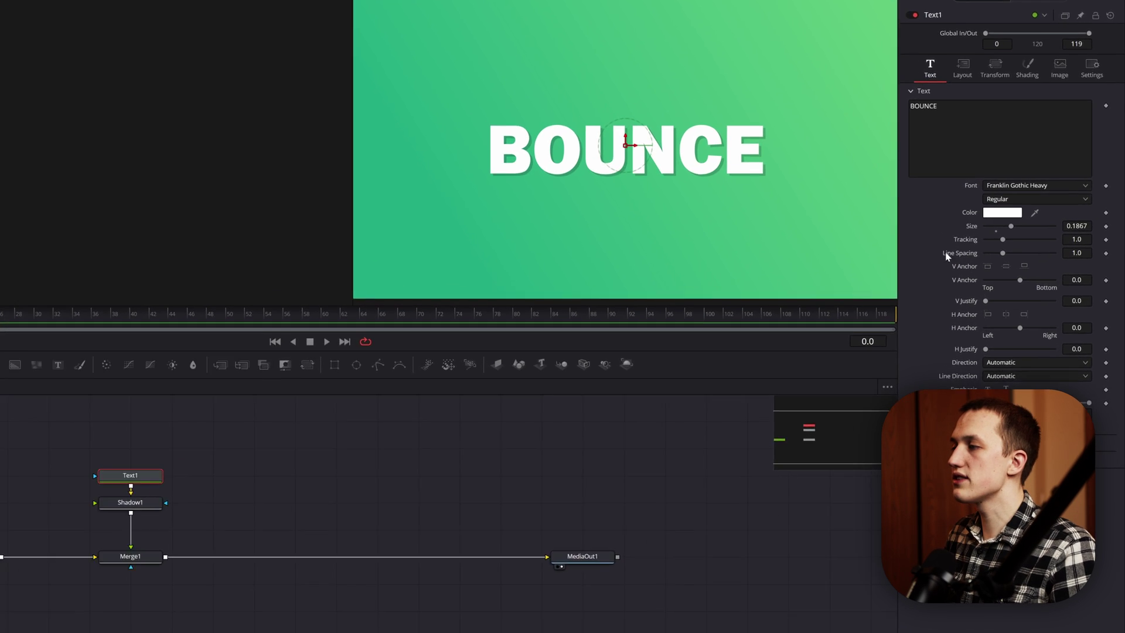
Step: Anchor the BOUNCE text vertically to its bottom edge, and test its layout position with Center Y at 1 and 0
click(1003, 266)
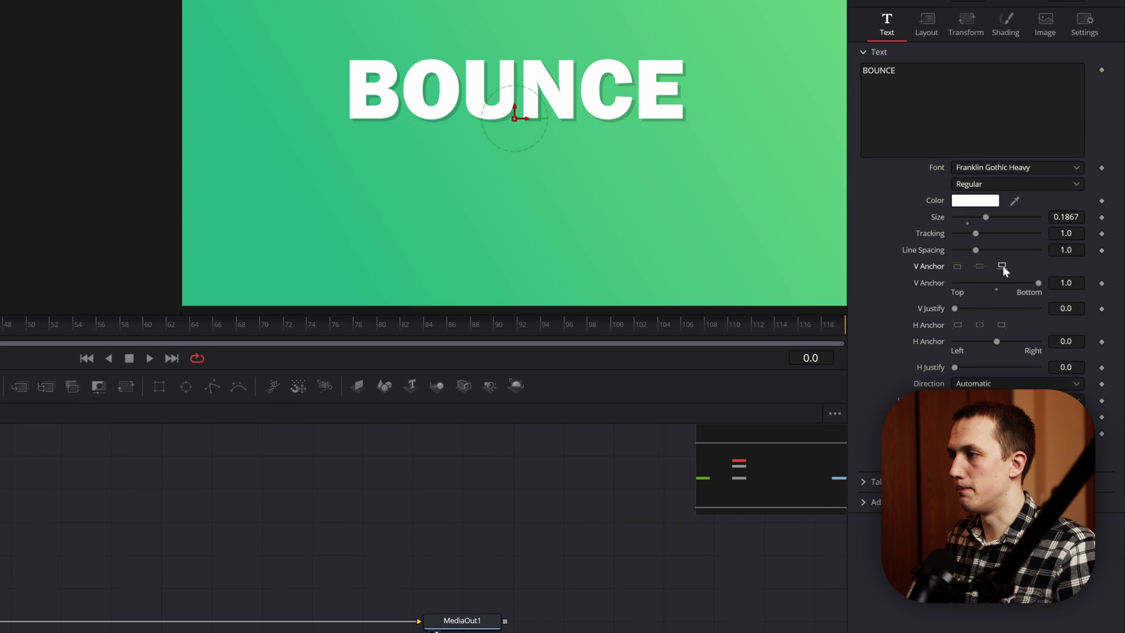
click(927, 24)
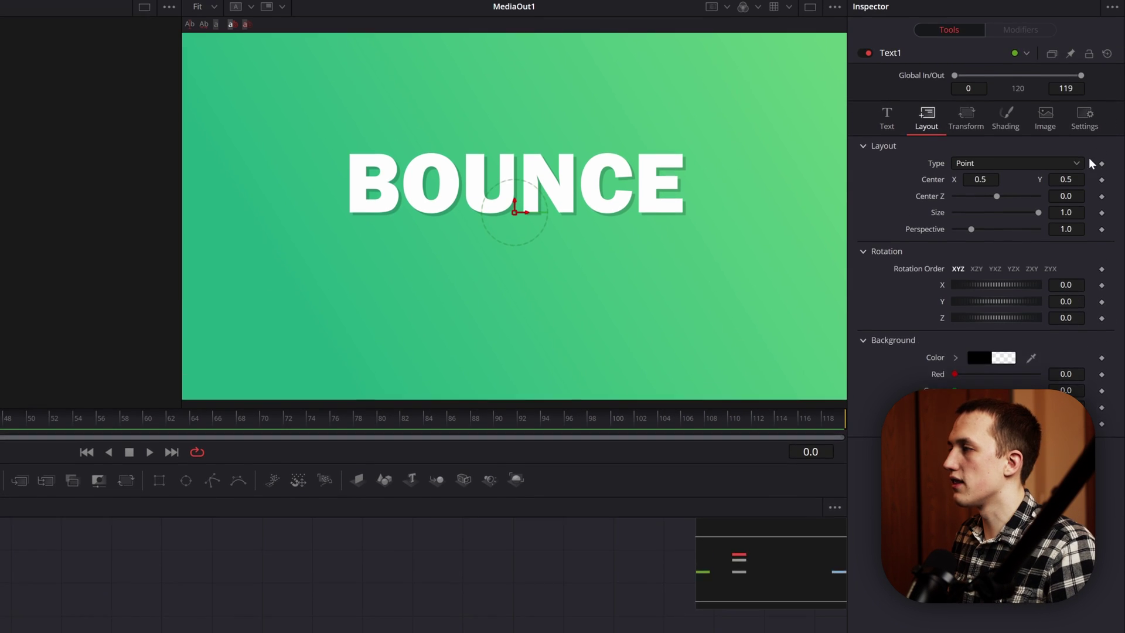
click(1066, 179)
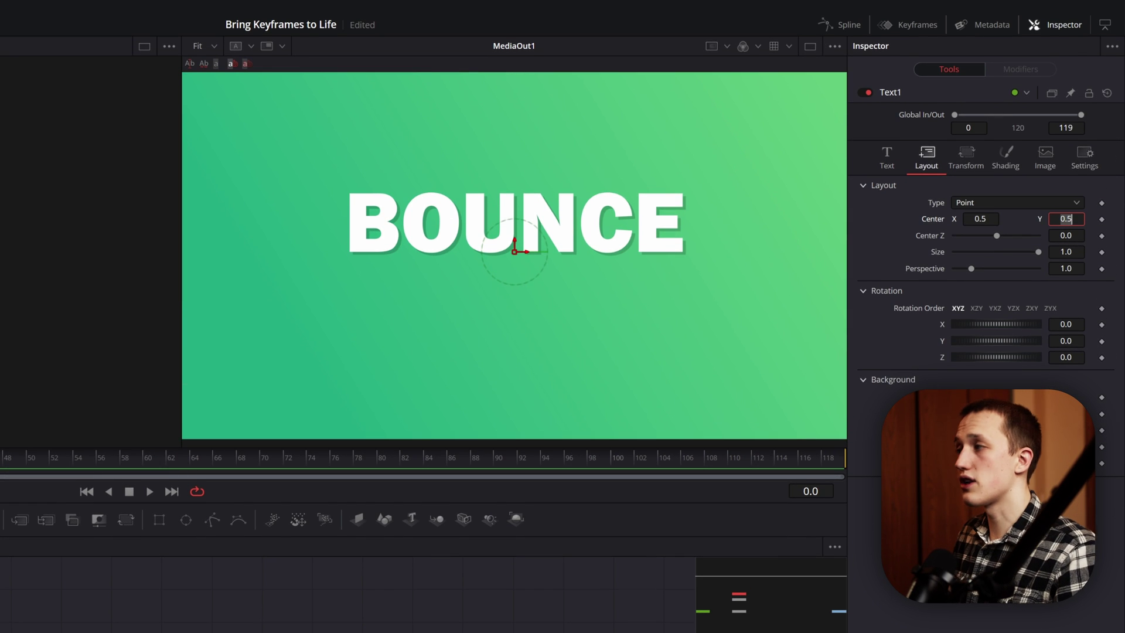
text(1)
key(Return)
scroll(768, 252, down, 3)
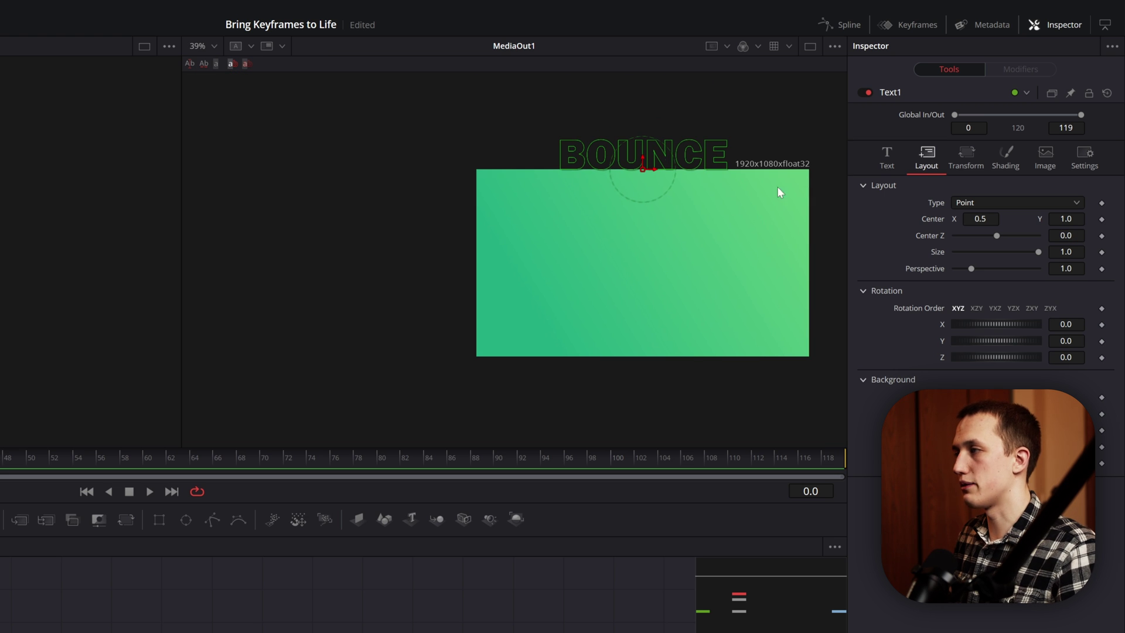
text(0)
key(Tab)
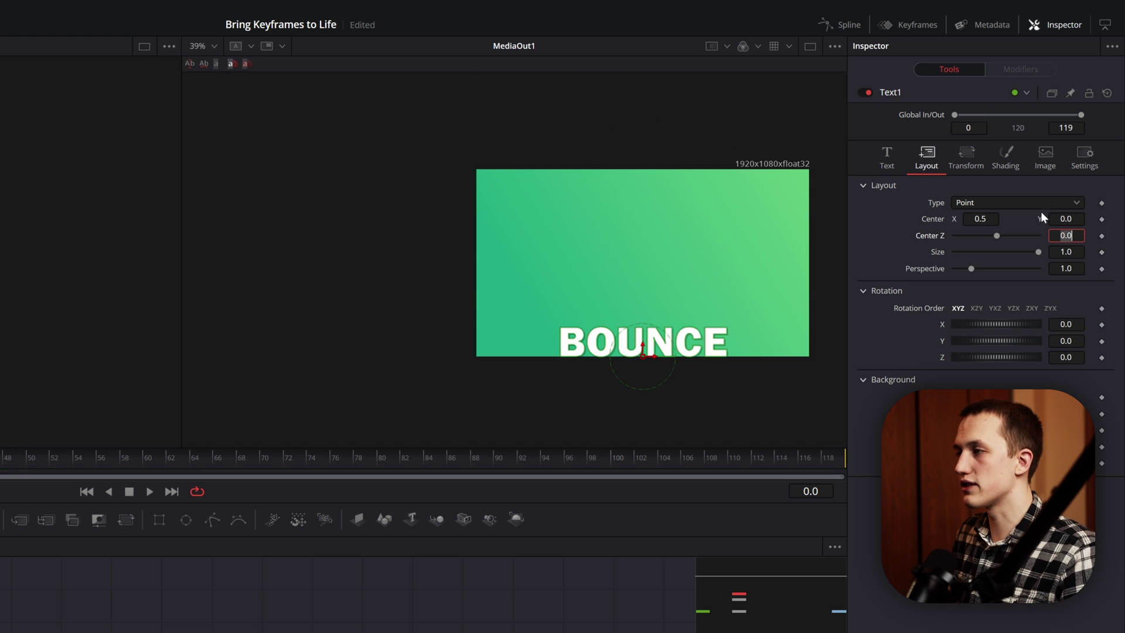
Step: Reduce the BOUNCE text's Size to 0.1732 and try entering extra lines of filler text
click(886, 157)
mouse_move(983, 351)
mouse_down()
mouse_move(999, 350)
mouse_move(970, 353)
mouse_up()
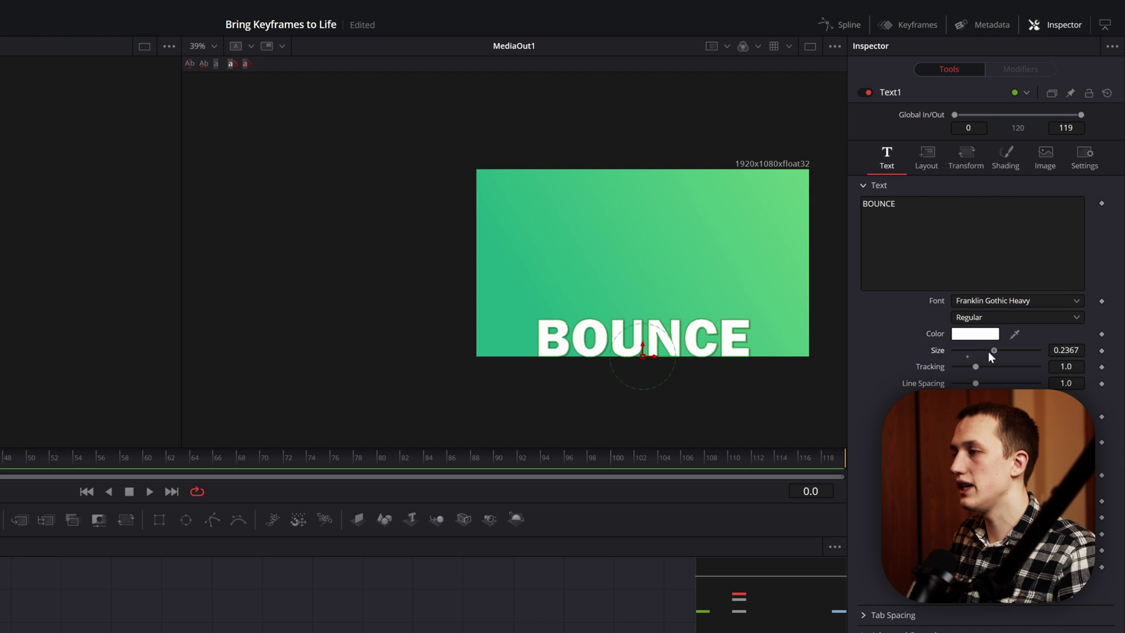
click(902, 205)
text(a)
key(Return)
text(asdf)
key(Return)
text(asdf)
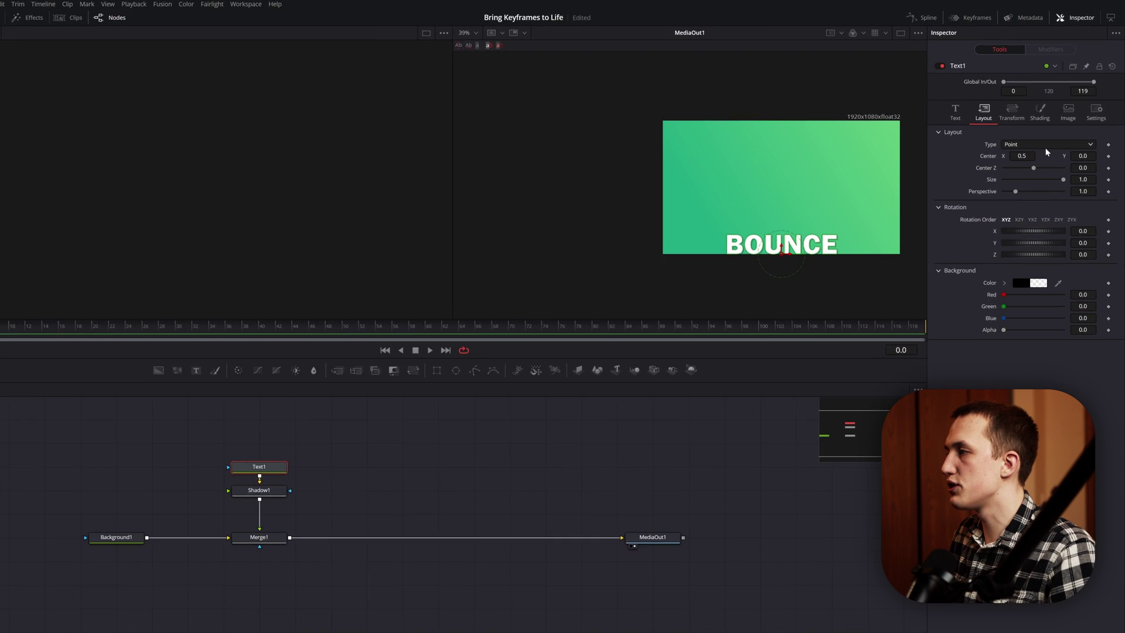
Step: Keyframe Text1's layout Center at frame 0 and set its Y to 1.012, just above the frame
double_click(1071, 196)
text(1)
key(Tab)
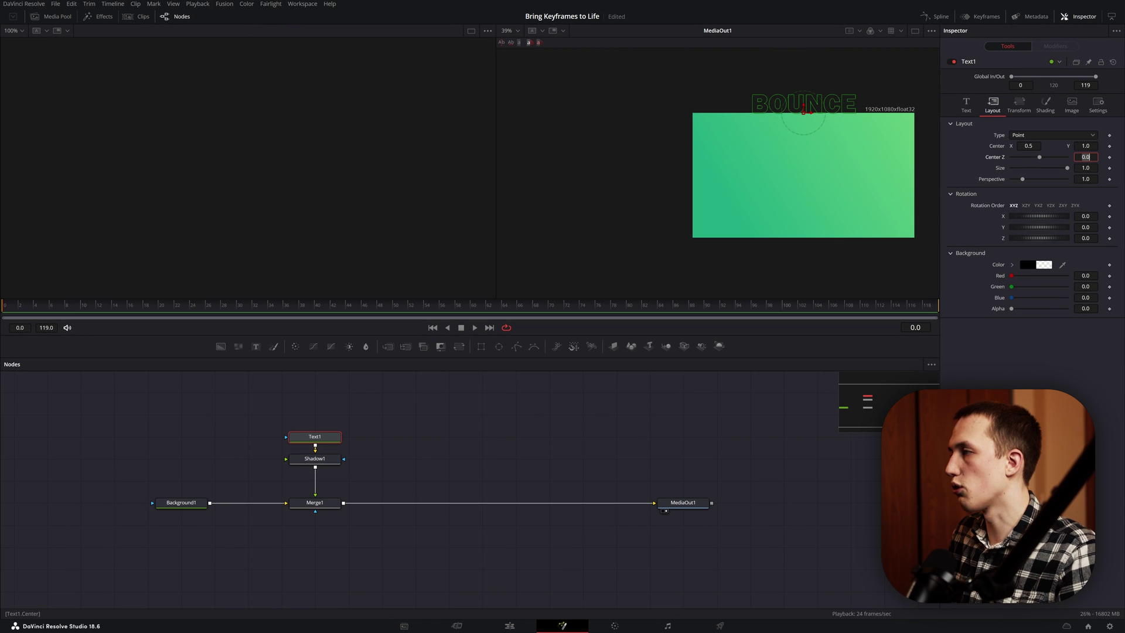
click(1109, 146)
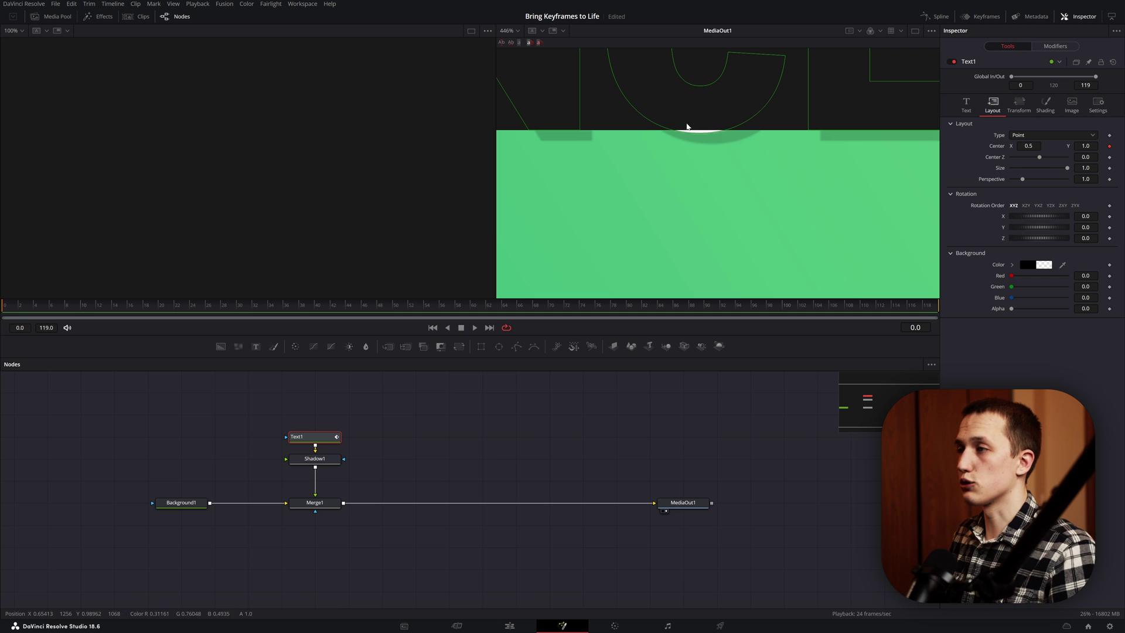
drag(1085, 146, 1092, 146)
key(ctrl+f)
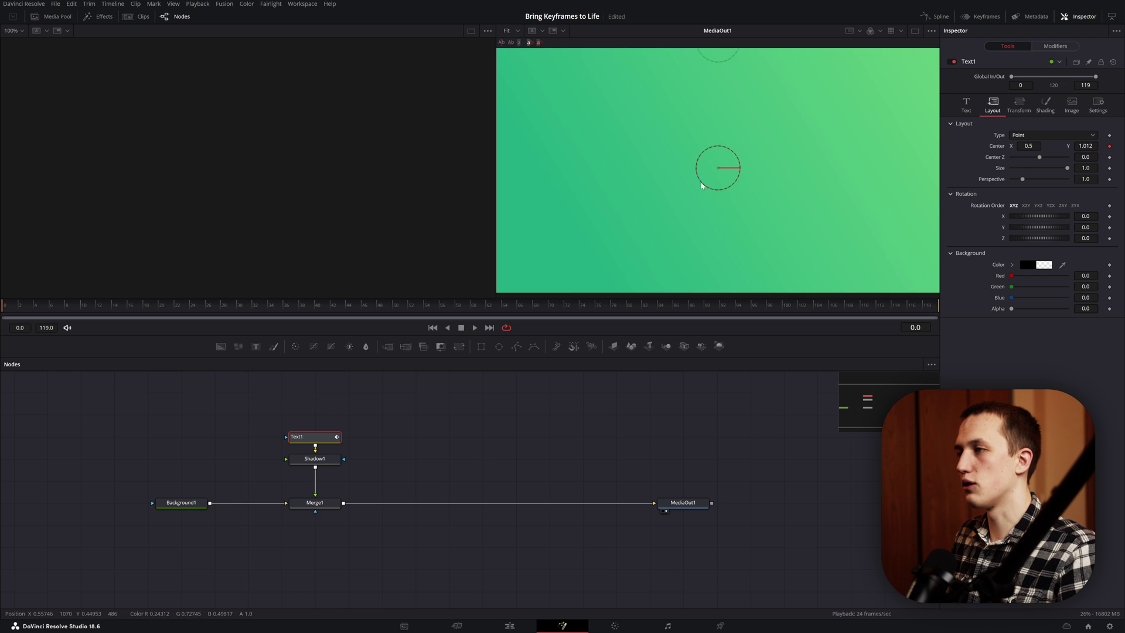
scroll(754, 155, down, 1)
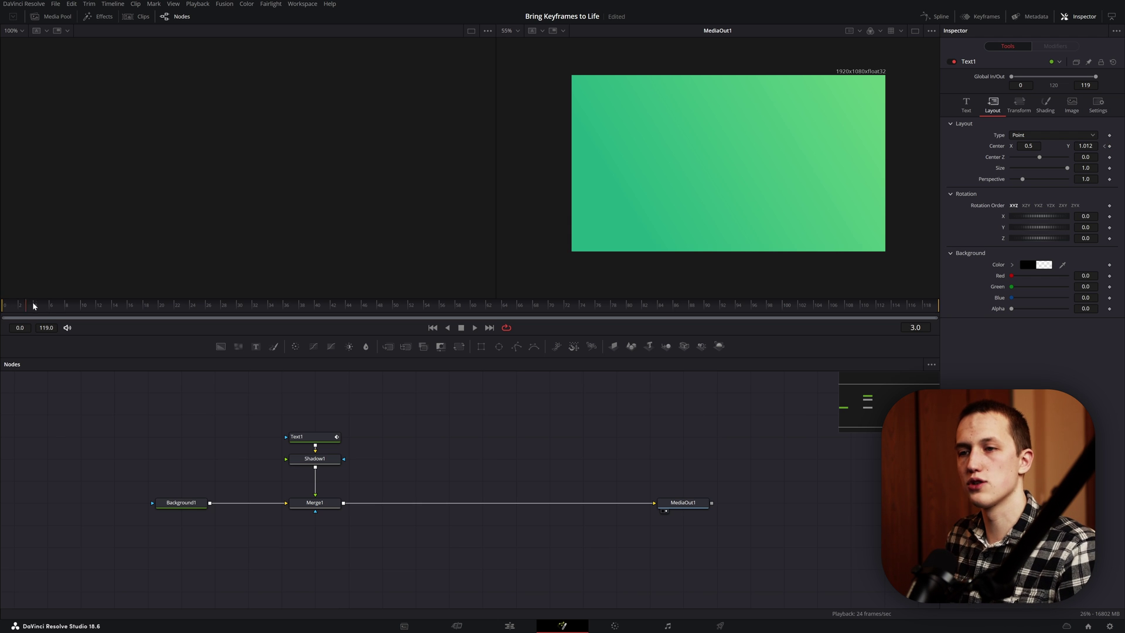
Step: Set Text1's Center Y to 0 at frame 6 and move the playhead further along the timeline
click(320, 439)
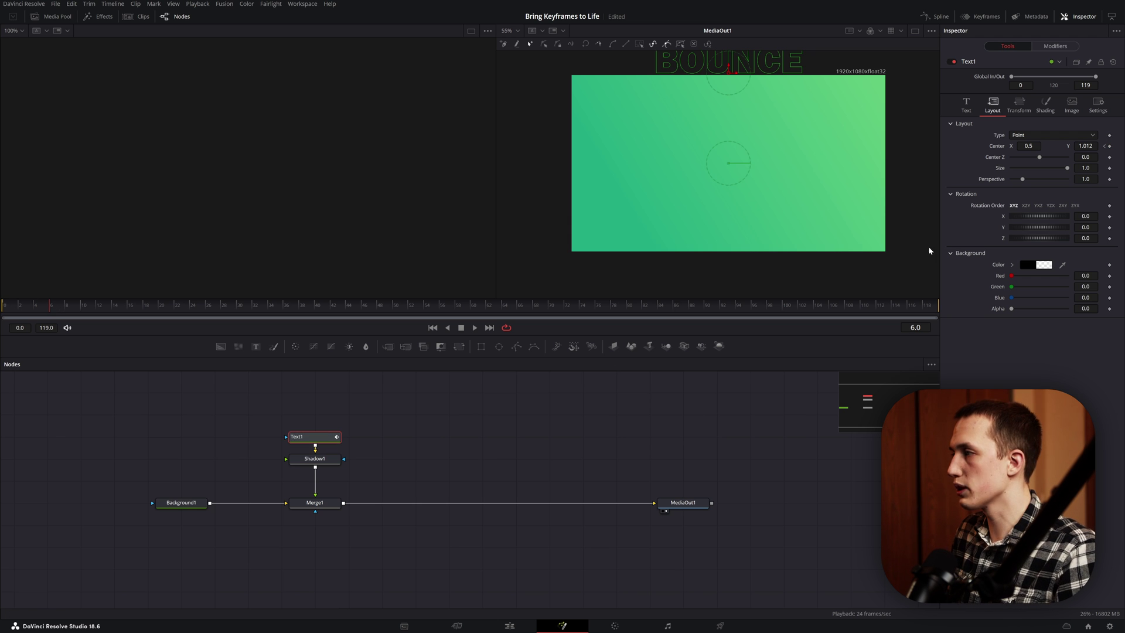
click(1094, 152)
text(0)
key(Tab)
click(255, 306)
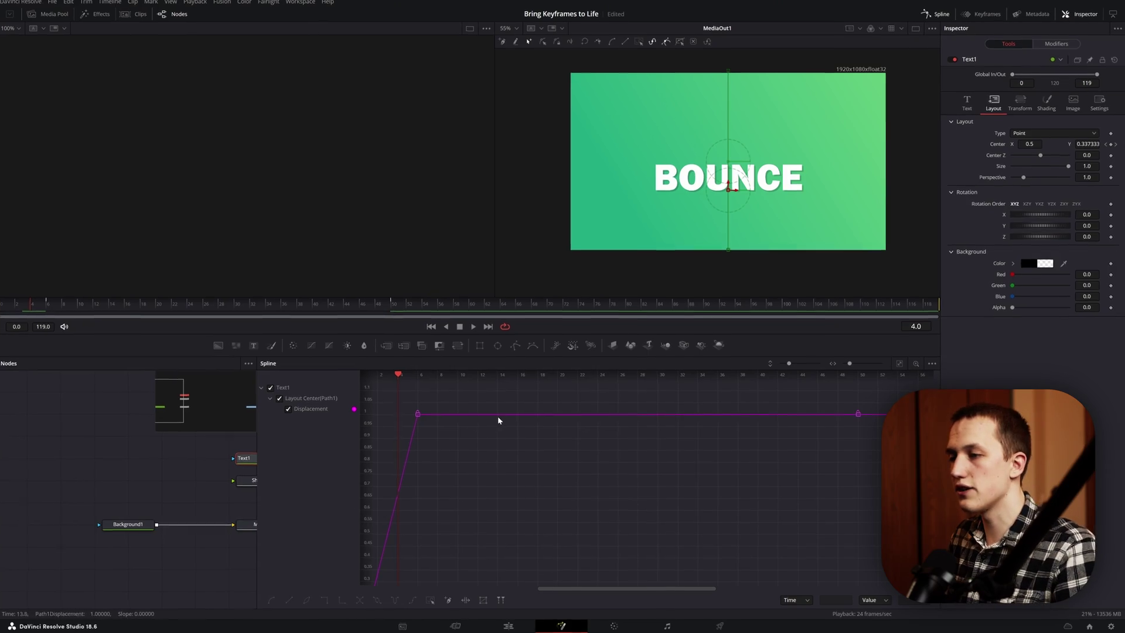
Step: Add displacement points at progressively closer spacing along the flat curve between frames 6 and 50, starting near frame 15
click(508, 415)
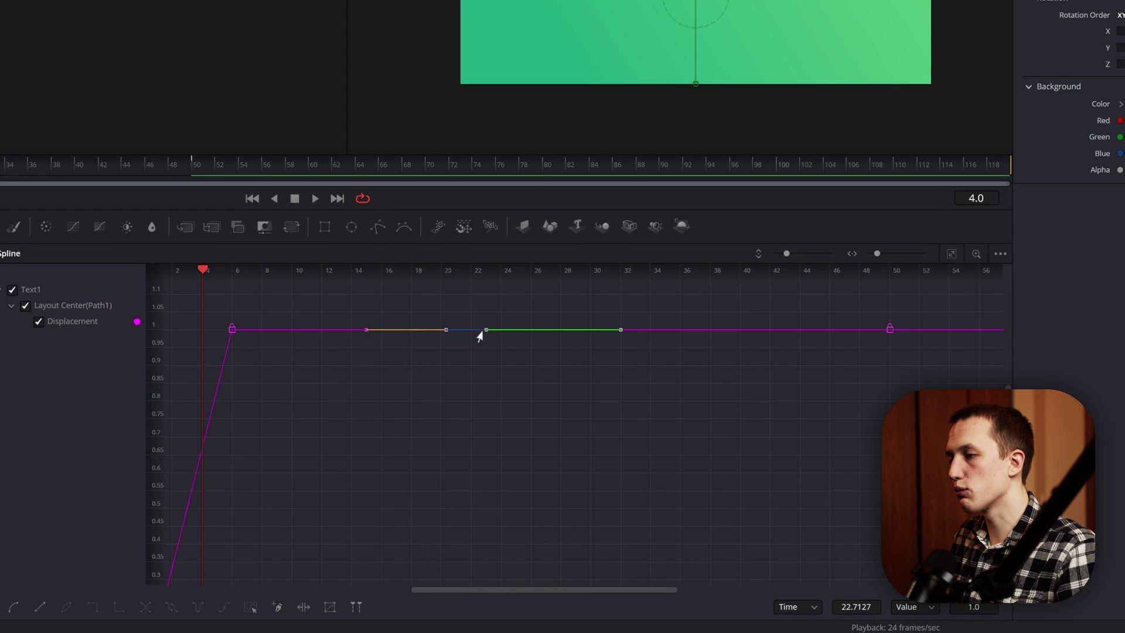
click(583, 329)
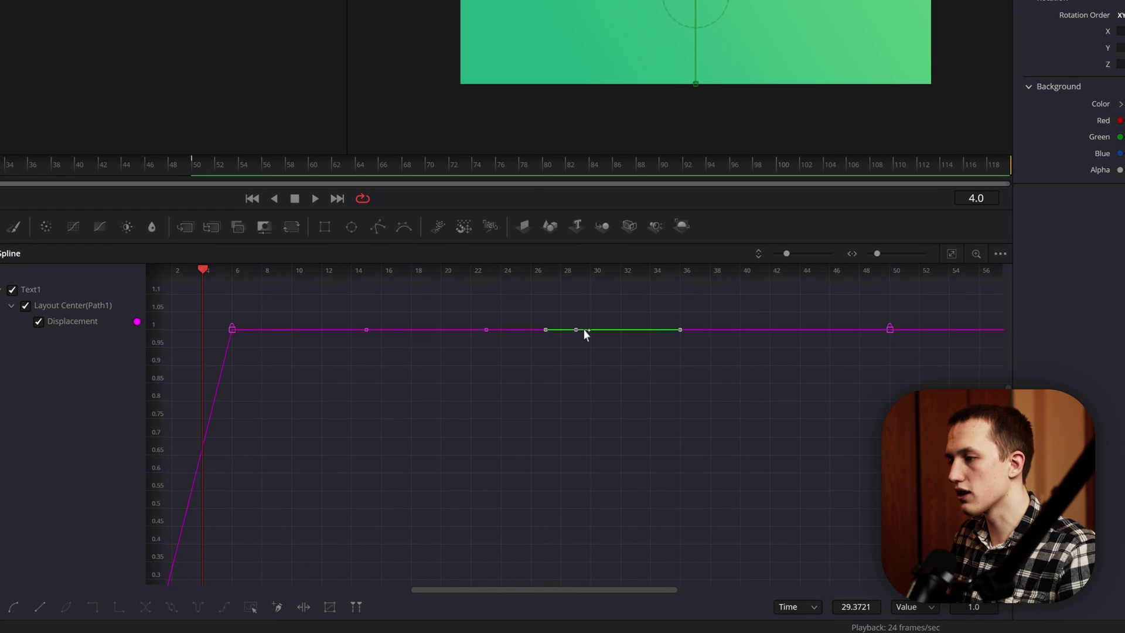
click(650, 330)
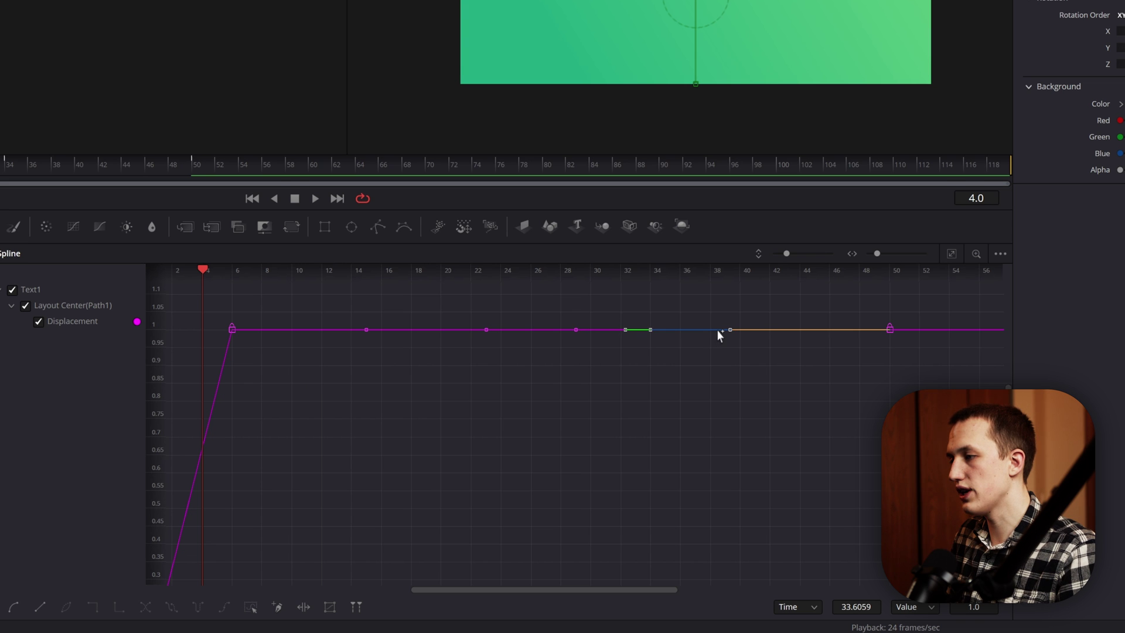
click(711, 329)
click(757, 330)
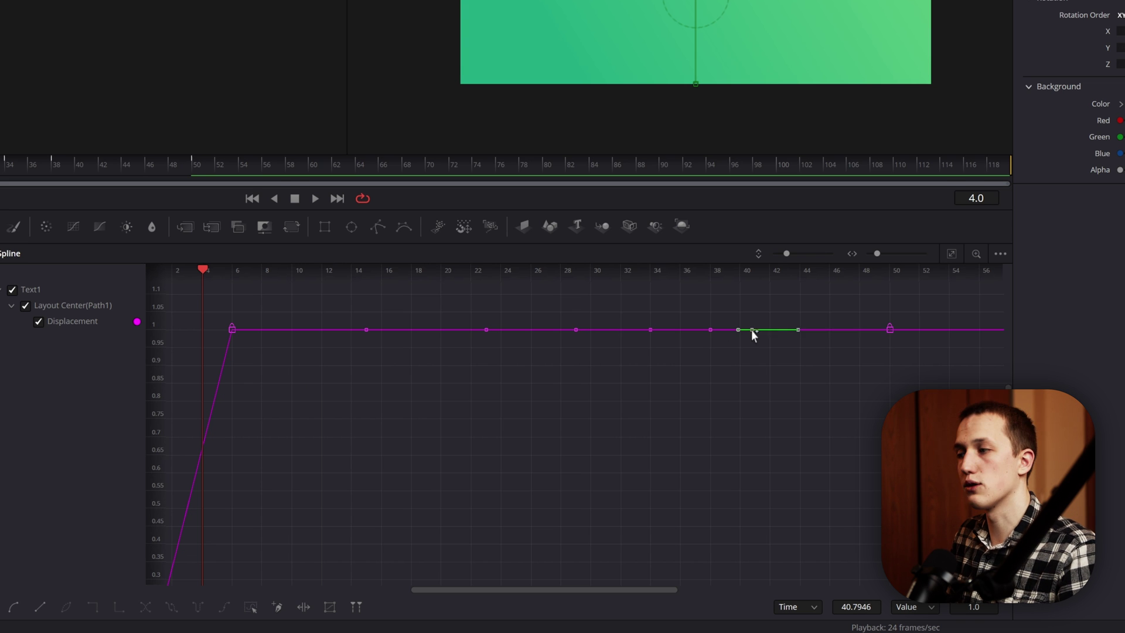
click(795, 329)
key(ctrl+f)
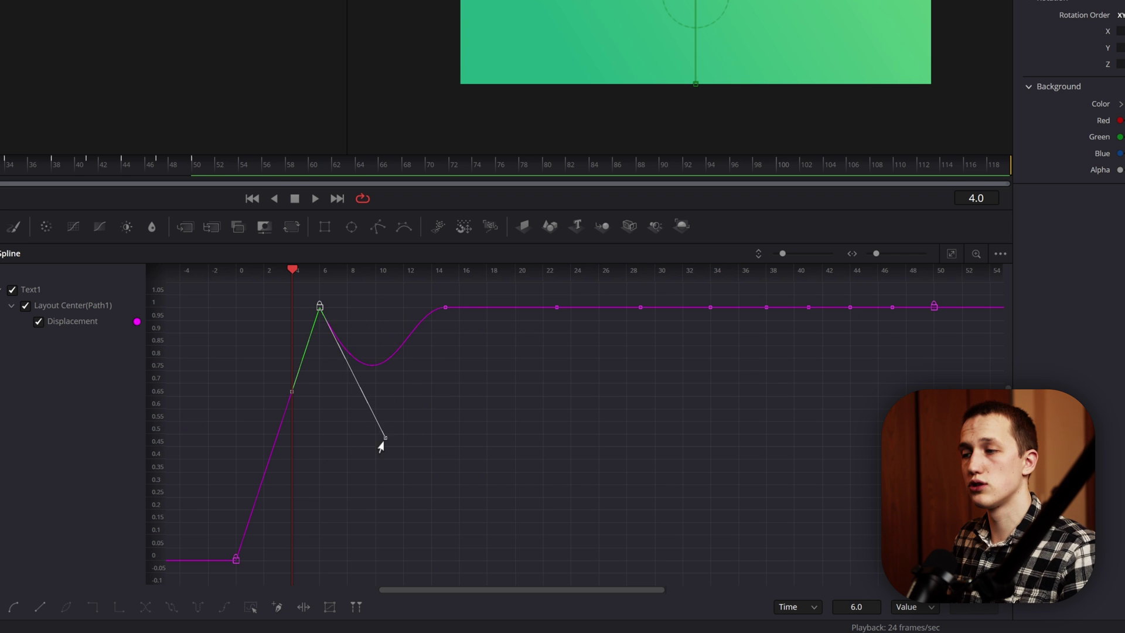
Step: Try moving a curve handle beside the frame 6 keyframe in the displacement spline, and undo the change
drag(304, 397, 254, 386)
key(ctrl+z)
key(ctrl+z)
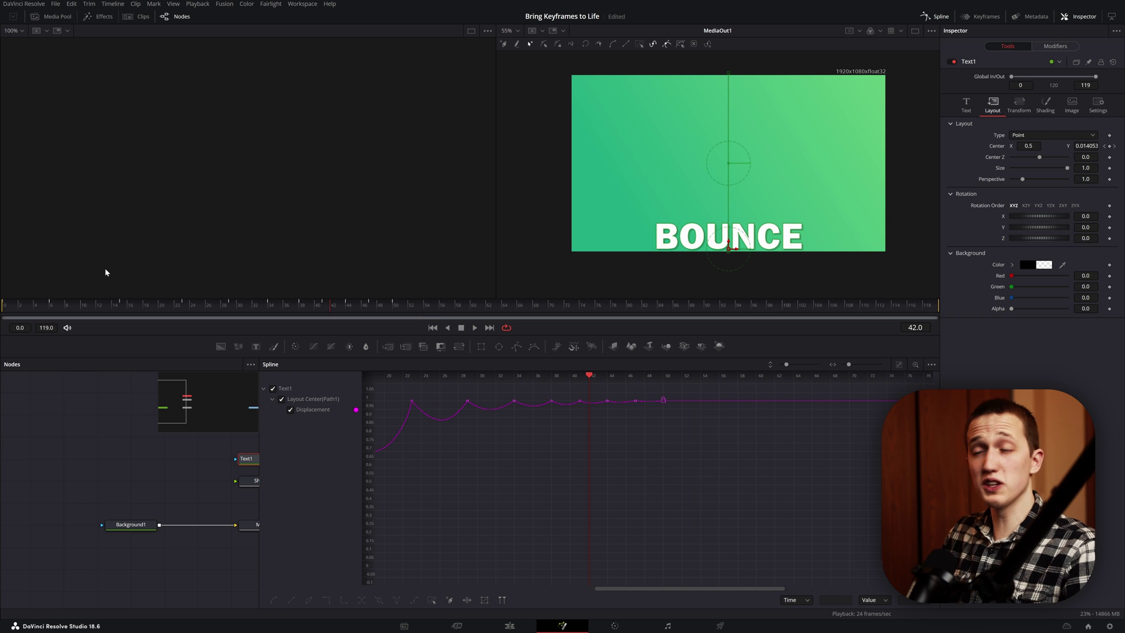
Step: Play the BOUNCE animation from frame 0 to review the bounces
drag(157, 309, 8, 306)
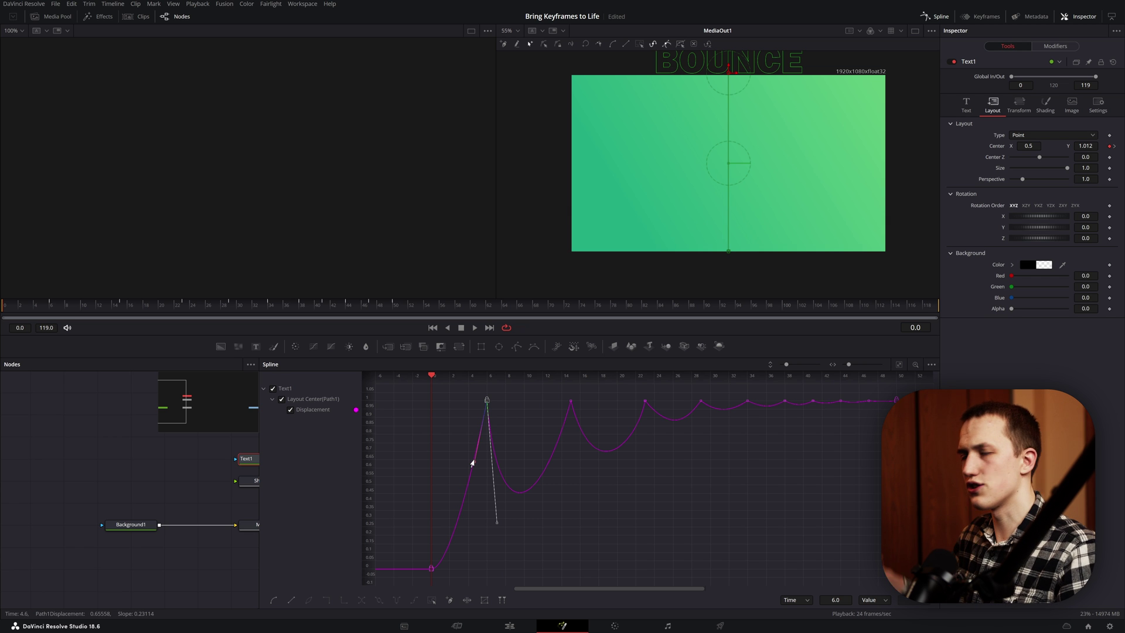
key(space)
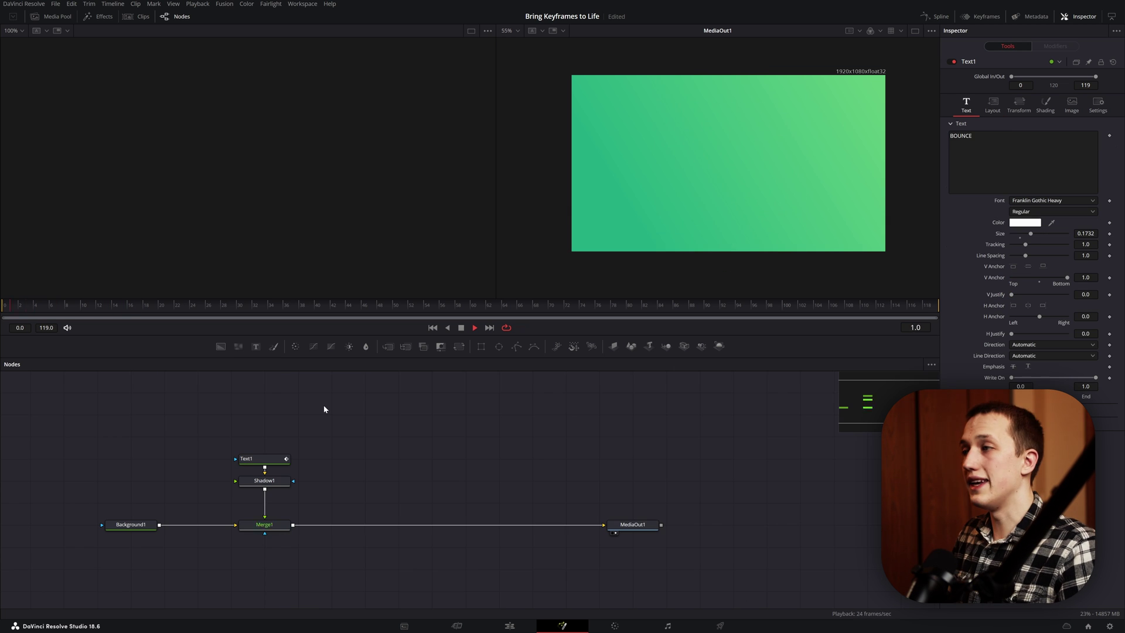
key(space)
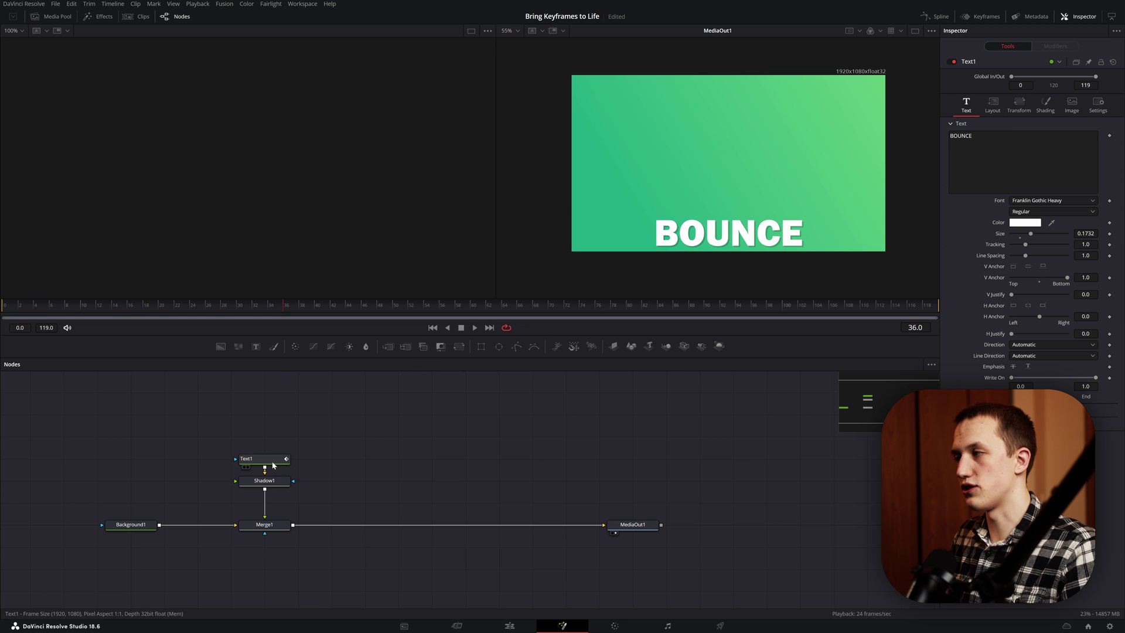
Step: Change Text1 to SUBSCRIBE in Open Sans Light with Size 0.2953, and play the animation from frame 0
click(273, 463)
text(SUBSCRIB)
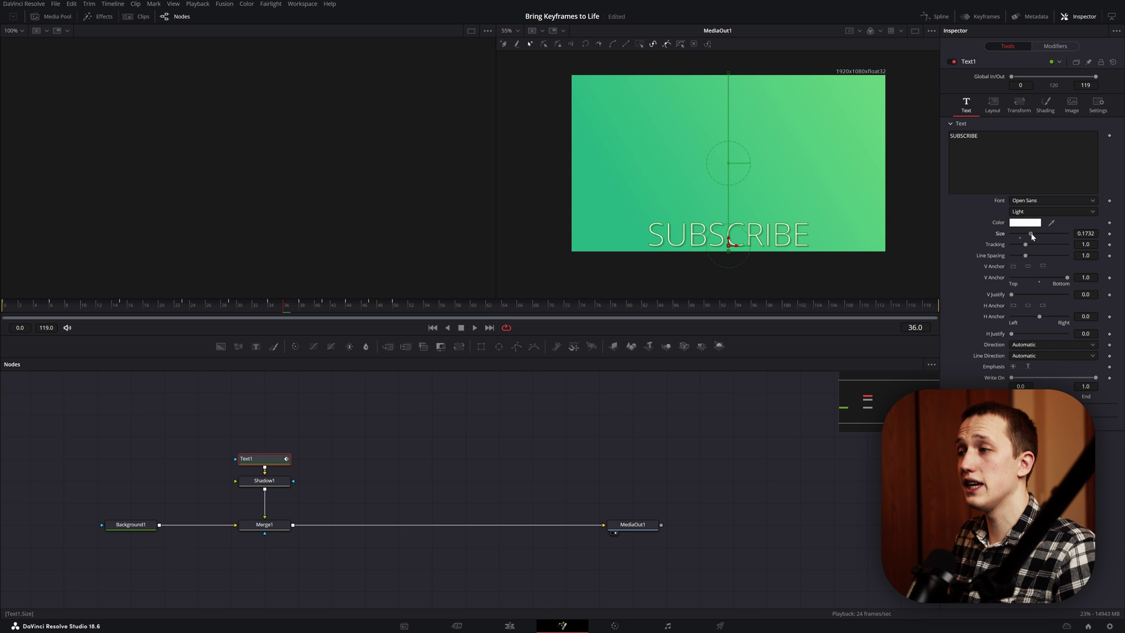
drag(1033, 234, 1047, 234)
click(7, 307)
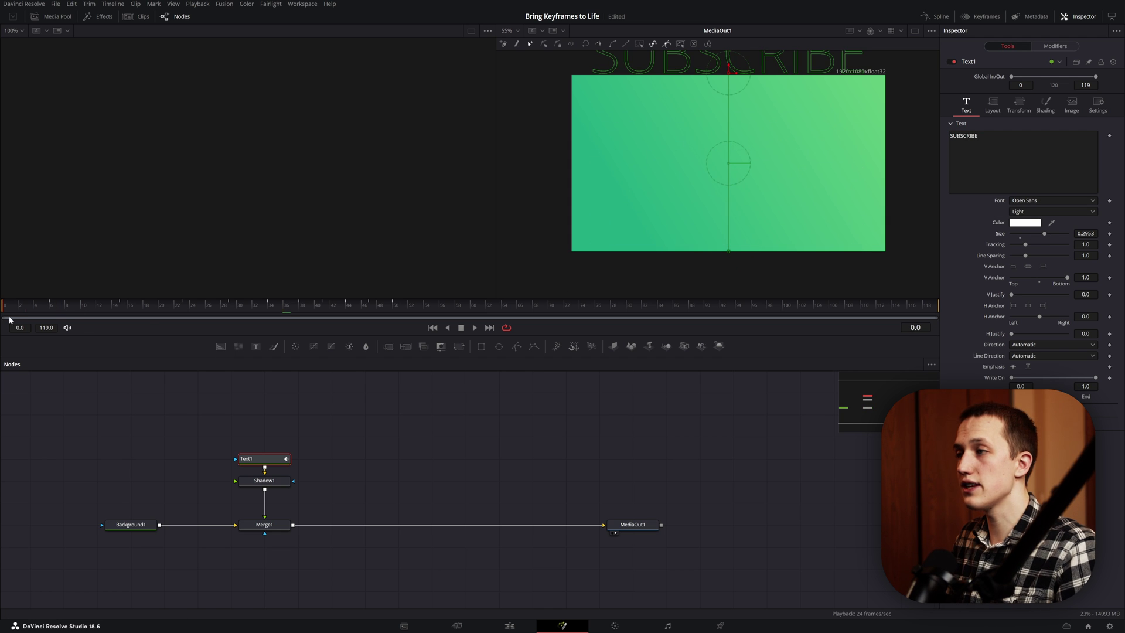
click(550, 401)
key(space)
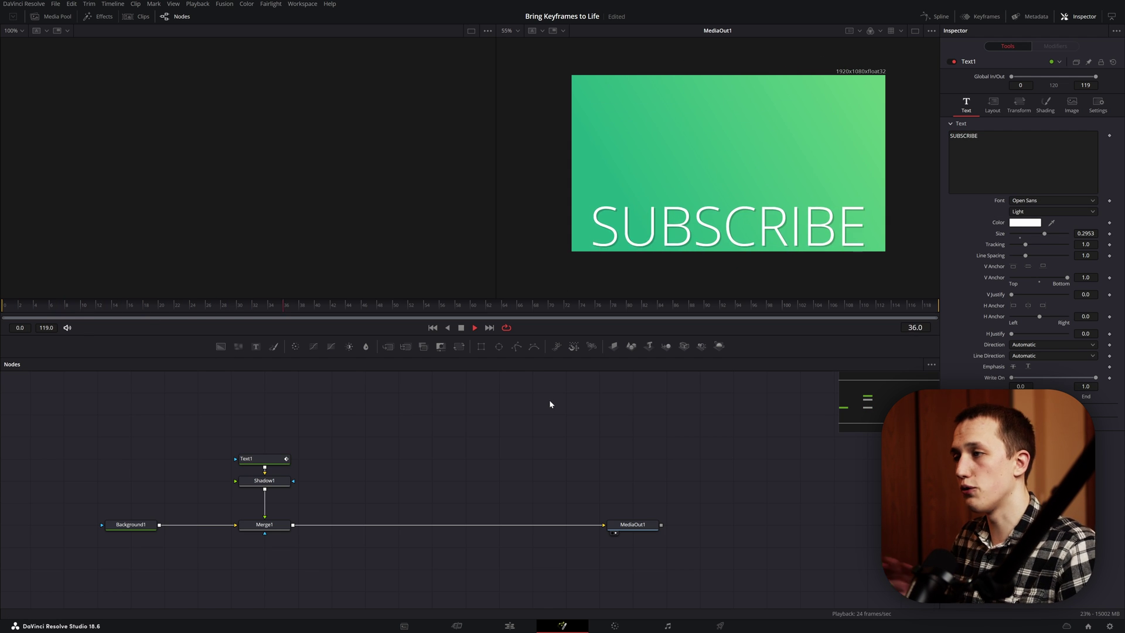
key(space)
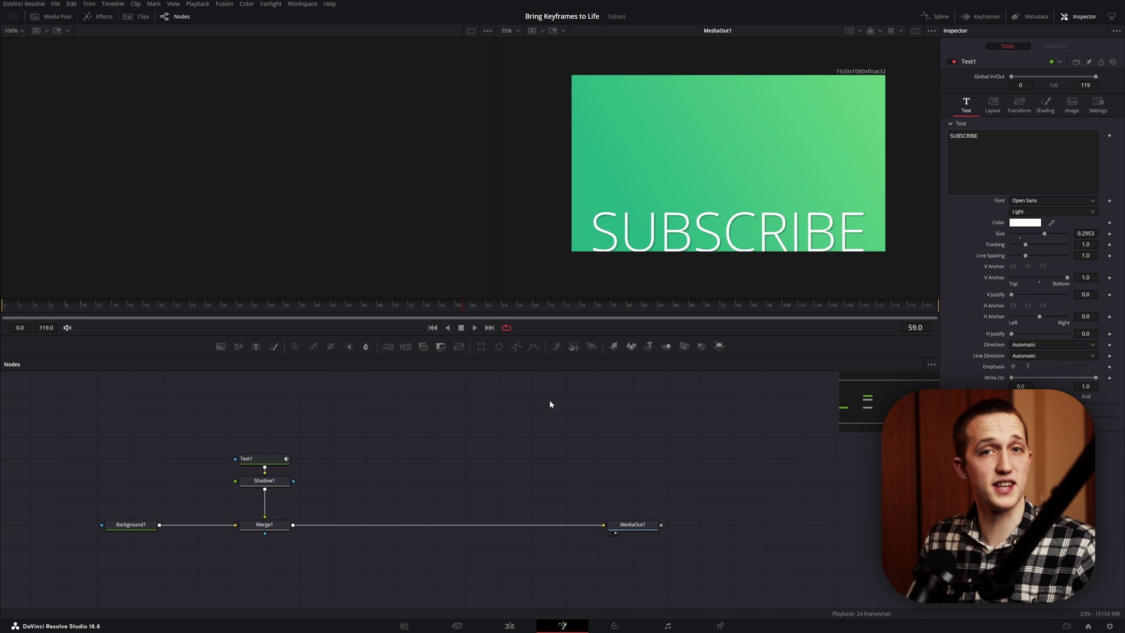
Step: Enable Motion Blur on Text1 with Quality 9
drag(505, 433, 439, 445)
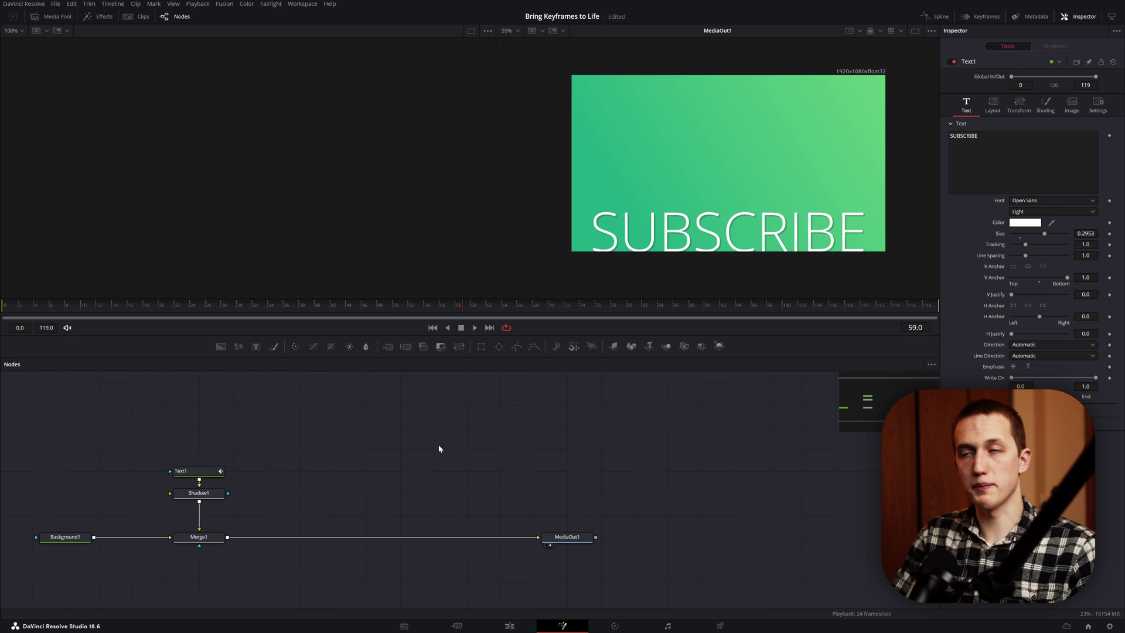
click(1096, 109)
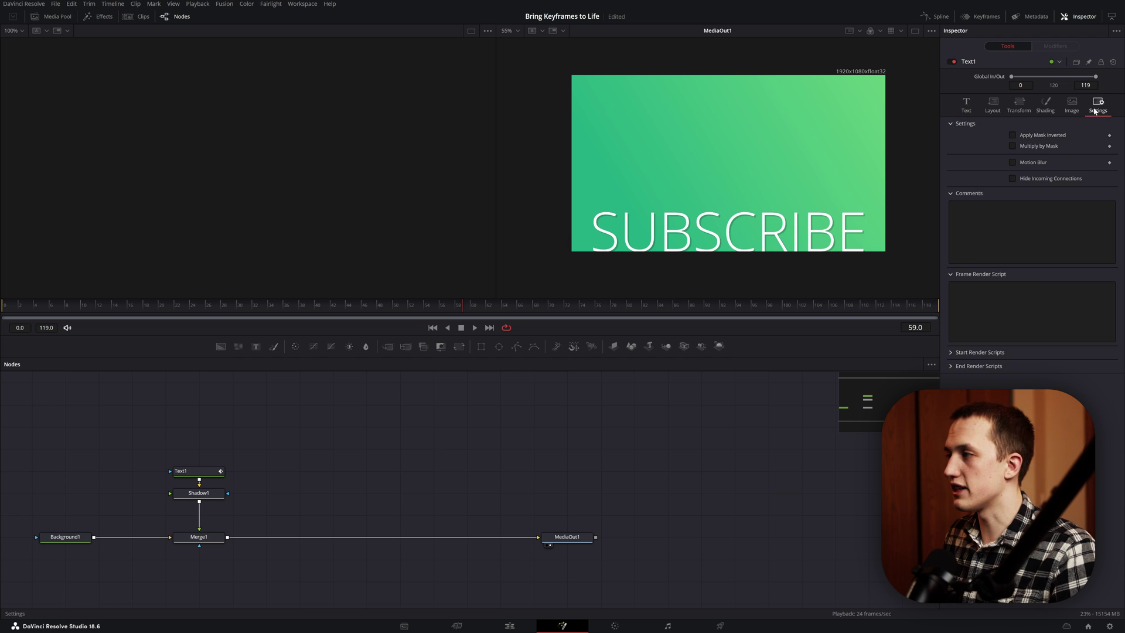
click(1026, 164)
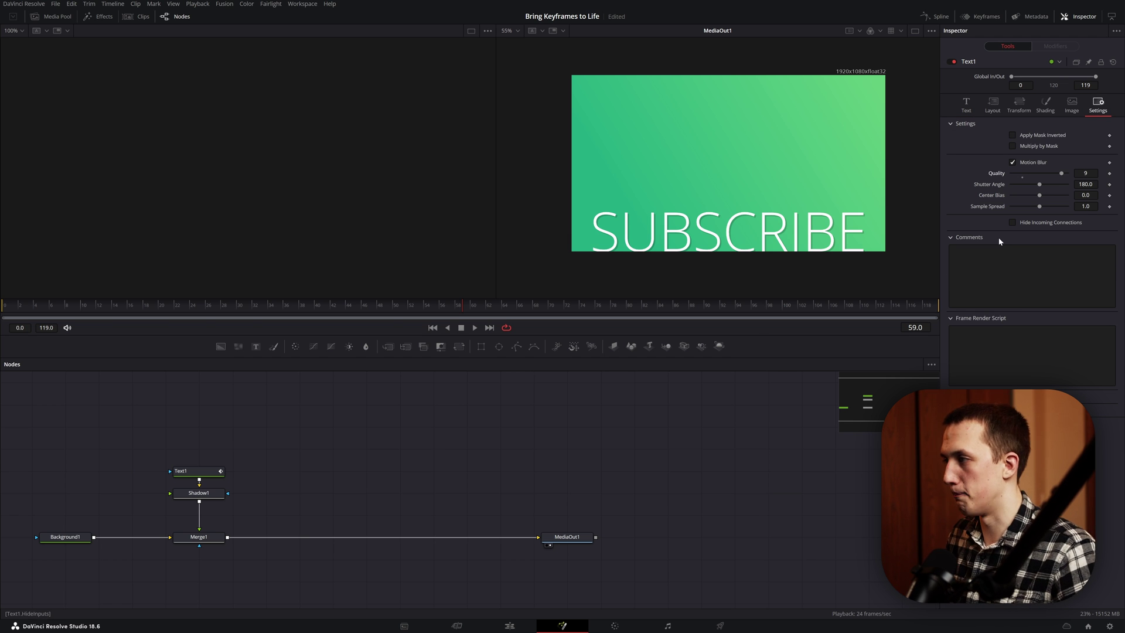